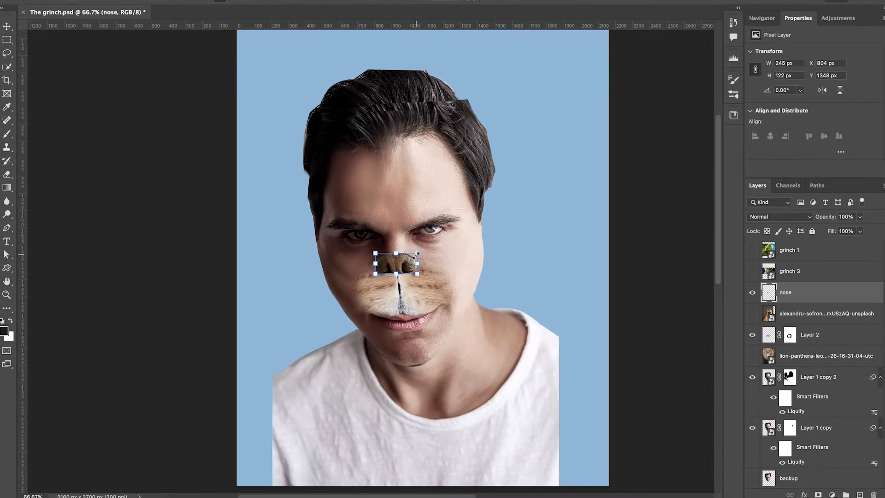
Shrink the nose slightly and soften its lower and upper right edges by painting black on its layer mask
{"action": "left_click_drag", "start_coordinate": [420, 254], "coordinate": [412, 257]}
{"action": "key", "text": "Return"}
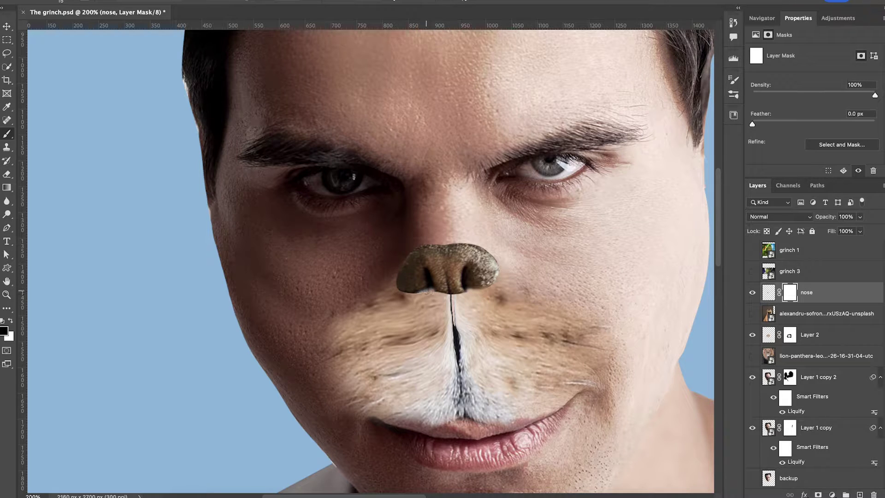
{"action": "mouse_move", "coordinate": [426, 293]}
{"action": "left_mouse_down"}
{"action": "mouse_move", "coordinate": [459, 295]}
{"action": "mouse_move", "coordinate": [403, 295]}
{"action": "mouse_move", "coordinate": [462, 290]}
{"action": "left_mouse_up"}
{"action": "key", "text": "bracketright"}
{"action": "key", "text": "bracketright"}
{"action": "key", "text": "bracketright"}
{"action": "key", "text": "bracketright"}
{"action": "key", "text": "bracketright"}
{"action": "left_click_drag", "start_coordinate": [467, 240], "coordinate": [500, 261]}
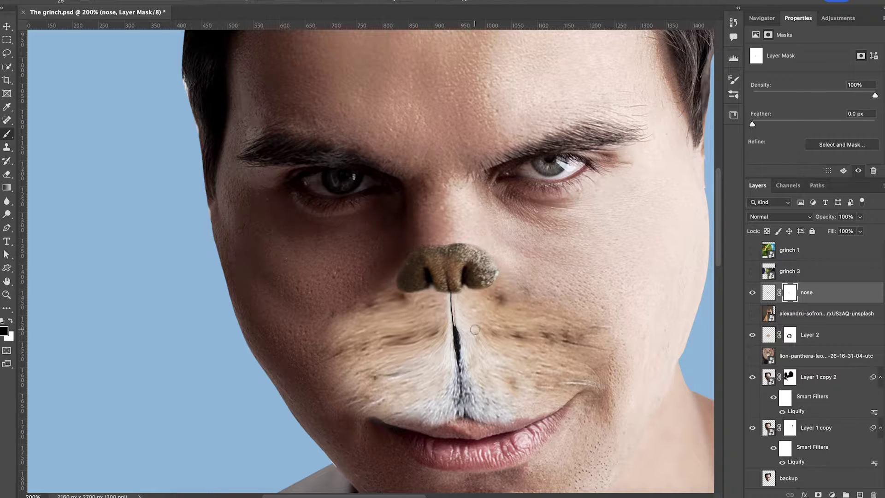
Colorize the muzzle green in its Hue/Saturation adjustment with hue 82, saturation 43 and lightness -47
{"action": "left_click", "coordinate": [804, 148]}
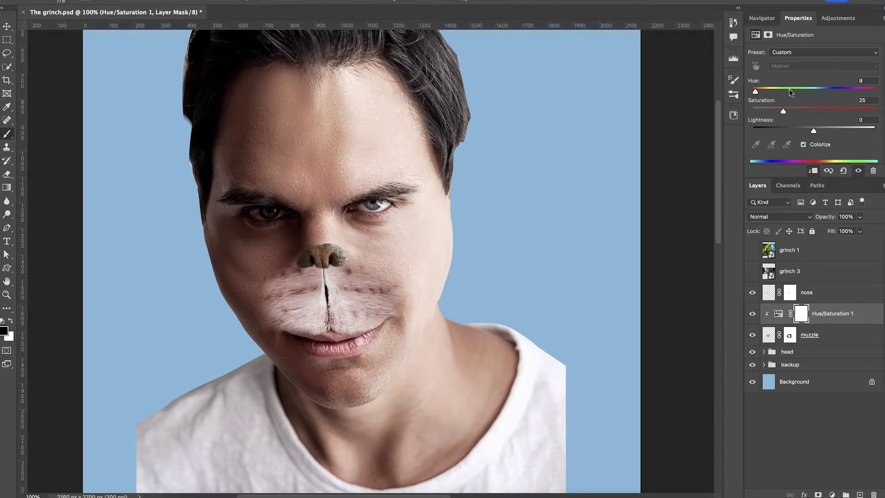
{"action": "left_click_drag", "start_coordinate": [791, 92], "coordinate": [796, 111]}
{"action": "left_click_drag", "start_coordinate": [814, 131], "coordinate": [793, 132]}
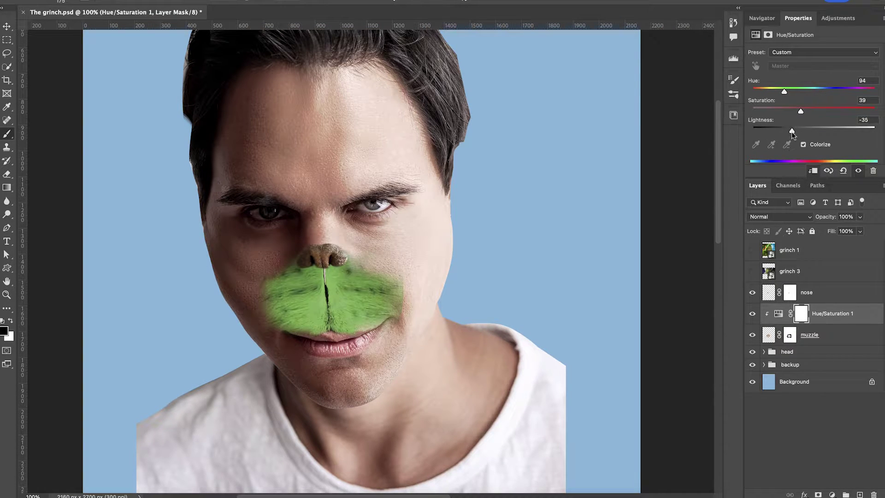
{"action": "left_click_drag", "start_coordinate": [784, 91], "coordinate": [802, 111]}
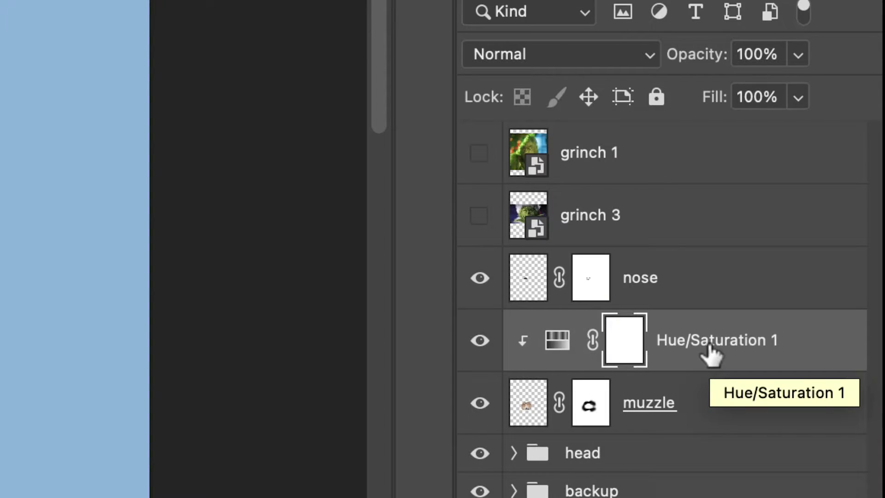
Duplicate the Hue/Saturation 1 adjustment below the muzzle layer and clip the copy to the head group
{"action": "left_click_drag", "start_coordinate": [831, 317], "coordinate": [823, 341]}
{"action": "left_click_drag", "start_coordinate": [689, 422], "coordinate": [524, 480]}
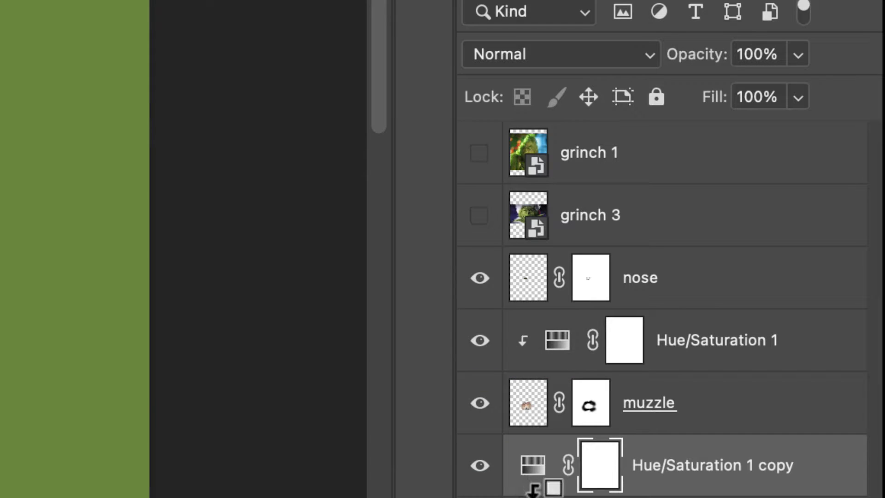
{"action": "left_click", "coordinate": [532, 485], "text": "alt"}
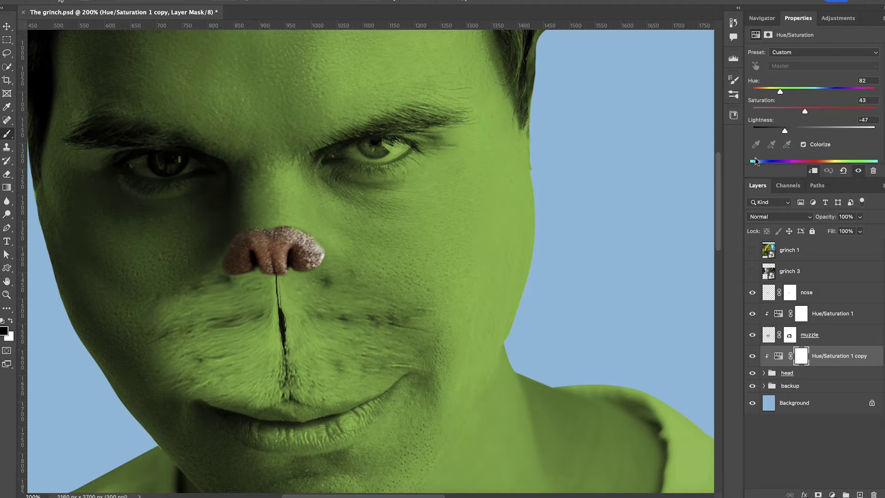
Mask the green tint off both eyes and the lips by painting black on the Hue/Saturation 1 copy mask
{"action": "mouse_move", "coordinate": [358, 156]}
{"action": "left_mouse_down"}
{"action": "mouse_move", "coordinate": [401, 147]}
{"action": "mouse_move", "coordinate": [351, 156]}
{"action": "mouse_move", "coordinate": [355, 149]}
{"action": "mouse_move", "coordinate": [364, 163]}
{"action": "mouse_move", "coordinate": [404, 153]}
{"action": "mouse_move", "coordinate": [362, 160]}
{"action": "mouse_move", "coordinate": [405, 144]}
{"action": "left_mouse_up"}
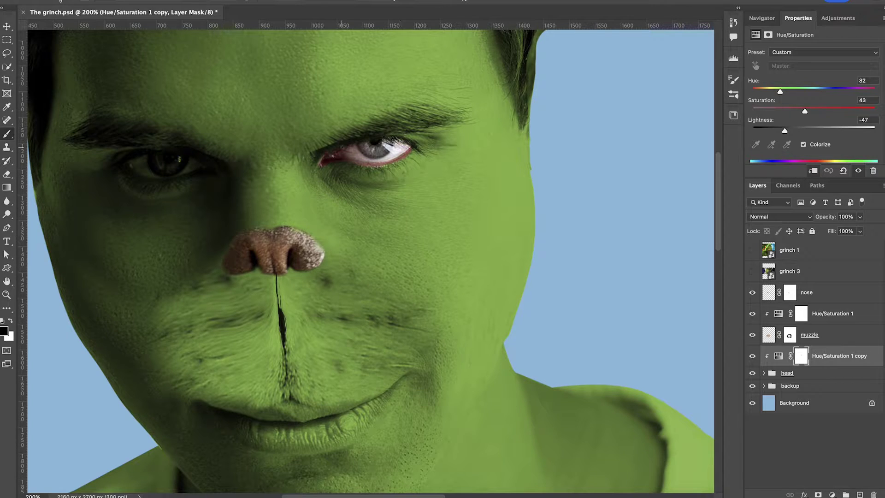
{"action": "mouse_move", "coordinate": [162, 169]}
{"action": "left_mouse_down"}
{"action": "mouse_move", "coordinate": [190, 162]}
{"action": "mouse_move", "coordinate": [189, 172]}
{"action": "mouse_move", "coordinate": [128, 166]}
{"action": "mouse_move", "coordinate": [158, 165]}
{"action": "left_mouse_up"}
{"action": "mouse_move", "coordinate": [231, 420]}
{"action": "left_mouse_down"}
{"action": "mouse_move", "coordinate": [291, 445]}
{"action": "mouse_move", "coordinate": [323, 420]}
{"action": "mouse_move", "coordinate": [323, 434]}
{"action": "mouse_move", "coordinate": [355, 422]}
{"action": "mouse_move", "coordinate": [383, 397]}
{"action": "mouse_move", "coordinate": [341, 436]}
{"action": "mouse_move", "coordinate": [389, 387]}
{"action": "mouse_move", "coordinate": [277, 412]}
{"action": "mouse_move", "coordinate": [232, 432]}
{"action": "mouse_move", "coordinate": [310, 453]}
{"action": "mouse_move", "coordinate": [353, 441]}
{"action": "mouse_move", "coordinate": [405, 378]}
{"action": "mouse_move", "coordinate": [381, 391]}
{"action": "left_mouse_up"}
{"action": "key", "text": "x"}
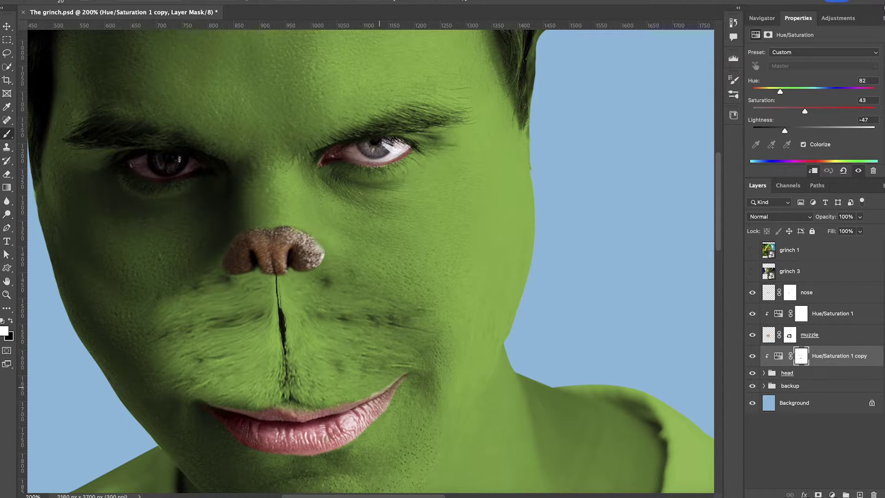
{"action": "key", "text": "x"}
{"action": "key", "text": "ctrl+0"}
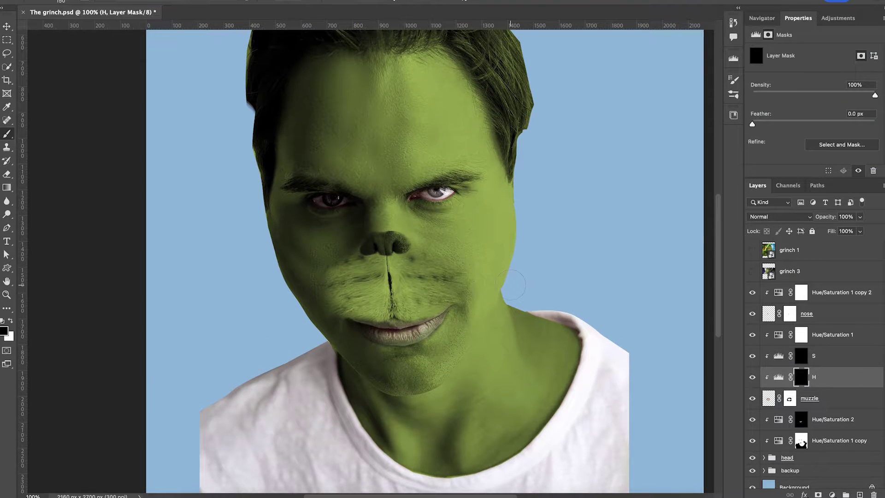
Paint white on the S adjustment's mask to shade the muzzle's lower left edge beside the mouth
{"action": "key", "text": "x"}
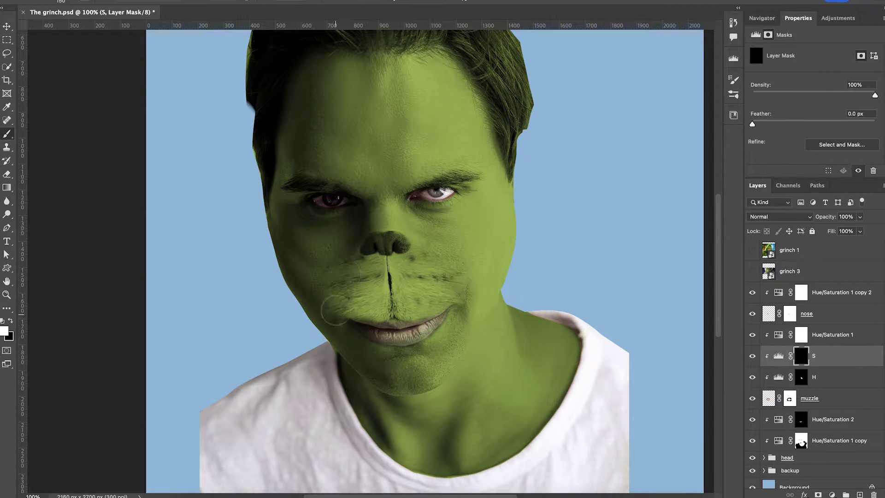
{"action": "left_click_drag", "start_coordinate": [346, 319], "coordinate": [365, 314]}
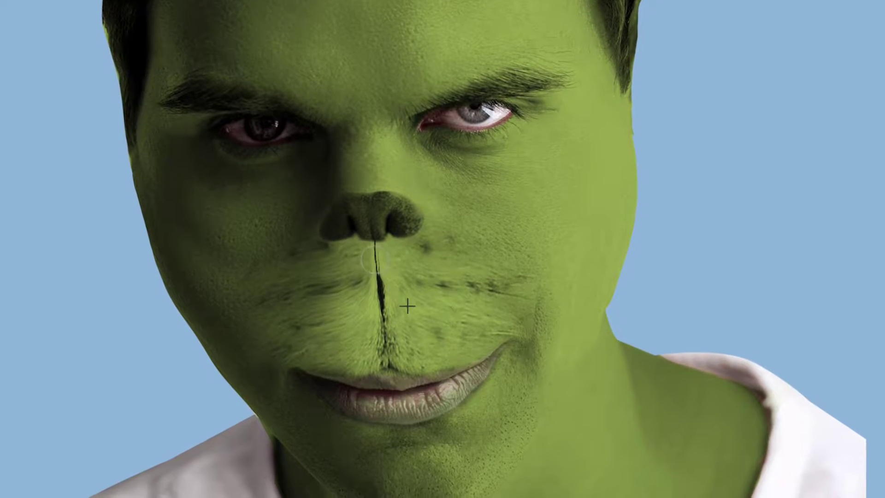
Clone over the dark vertical line under the nose and rename the retouching layer as touchup
{"action": "mouse_move", "coordinate": [375, 259]}
{"action": "left_mouse_down"}
{"action": "mouse_move", "coordinate": [372, 219]}
{"action": "mouse_move", "coordinate": [380, 276]}
{"action": "left_mouse_up"}
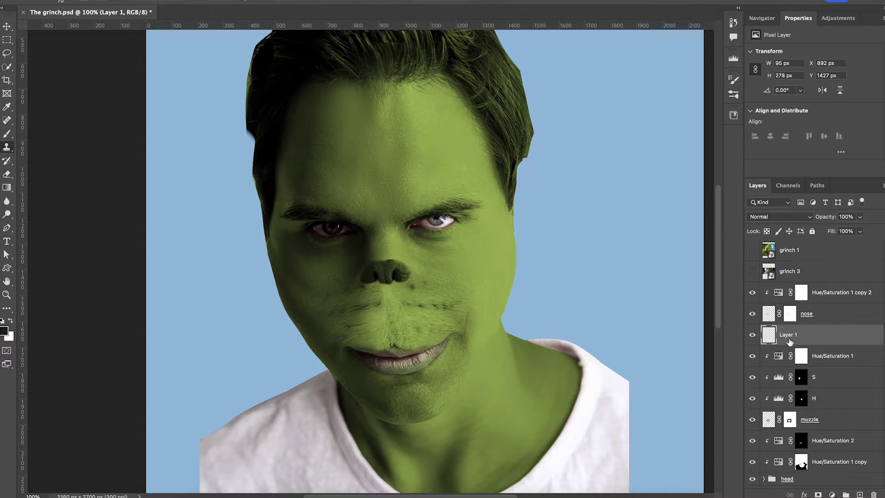
{"action": "double_click", "coordinate": [789, 335]}
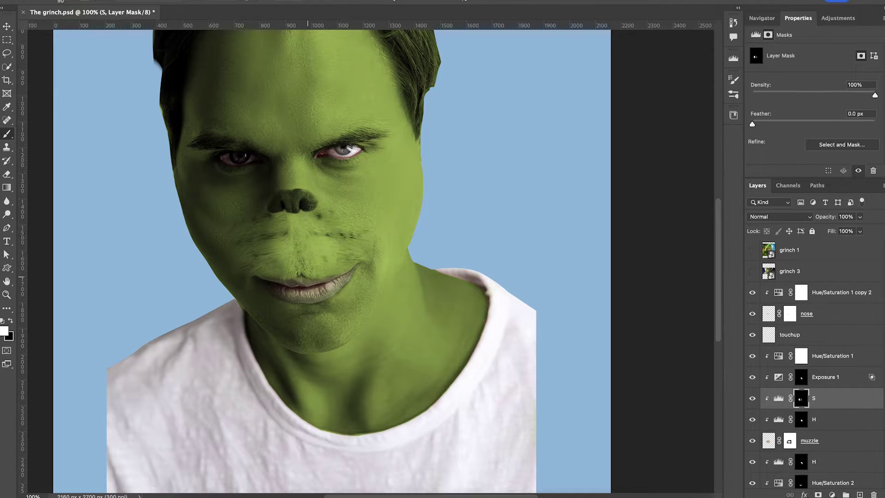
Paint more shadow around the centre and lower left of the muzzle on the S mask, using a smaller brush
{"action": "left_click_drag", "start_coordinate": [300, 280], "coordinate": [259, 269]}
{"action": "key", "text": "bracketleft"}
{"action": "key", "text": "bracketleft"}
{"action": "mouse_move", "coordinate": [300, 249]}
{"action": "left_mouse_down"}
{"action": "mouse_move", "coordinate": [302, 267]}
{"action": "mouse_move", "coordinate": [340, 264]}
{"action": "mouse_move", "coordinate": [276, 276]}
{"action": "left_mouse_up"}
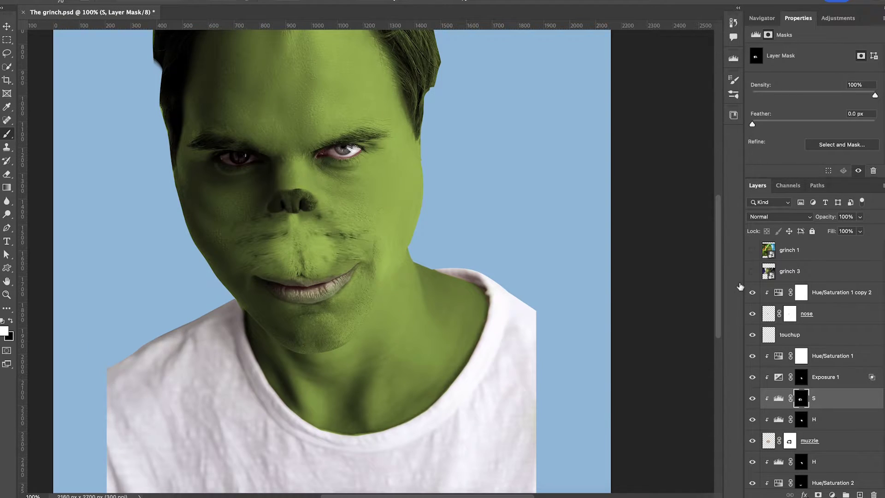
Compare the face with and without Exposure 1, then paint on its mask over the muzzle's right side
{"action": "left_click", "coordinate": [752, 379]}
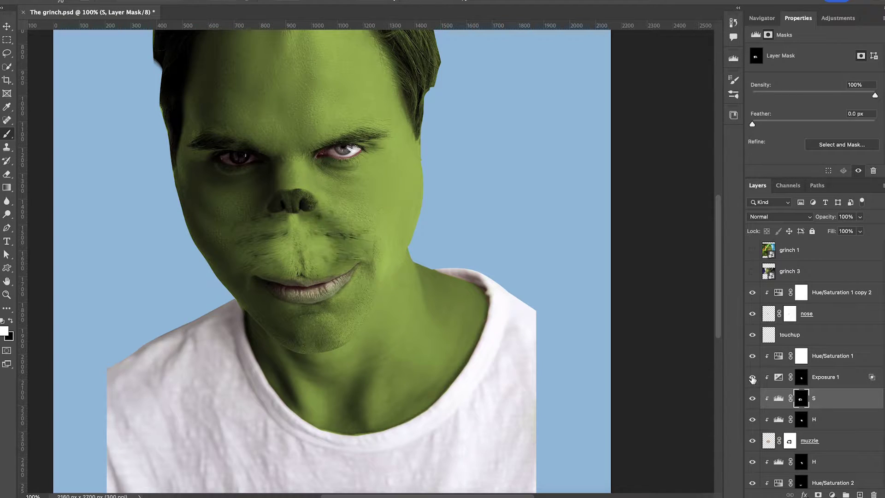
{"action": "left_click", "coordinate": [753, 379]}
{"action": "left_click", "coordinate": [801, 377]}
{"action": "key", "text": "x"}
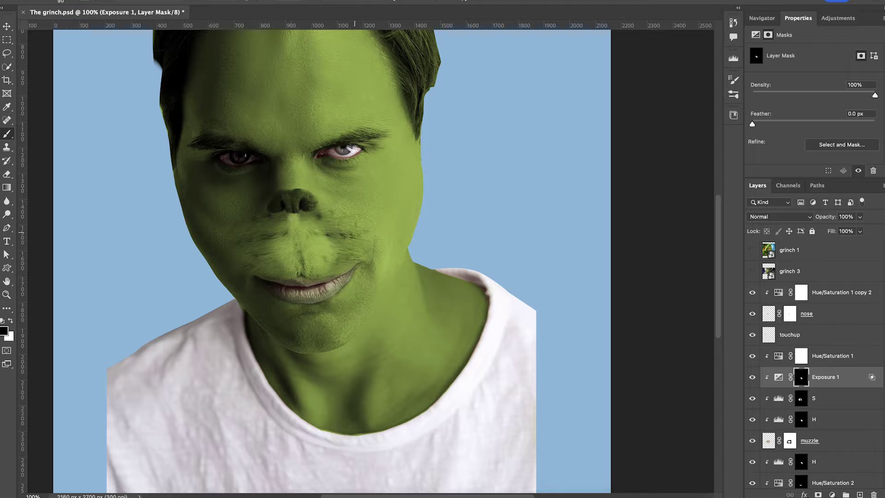
{"action": "key", "text": "x"}
{"action": "left_click_drag", "start_coordinate": [329, 234], "coordinate": [336, 253]}
Add a layer above Hue/Saturation 1 and paint sampled muzzle green over the dark fur patches on the muzzle
{"action": "key", "text": "super+minus"}
{"action": "key", "text": "super+minus"}
{"action": "key", "text": "super+equal"}
{"action": "key", "text": "super+equal"}
{"action": "key", "text": "super+equal"}
{"action": "key", "text": "super+minus"}
{"action": "left_click", "coordinate": [833, 356]}
{"action": "left_click", "coordinate": [860, 495]}
{"action": "left_click", "coordinate": [315, 245], "text": "alt"}
{"action": "mouse_move", "coordinate": [295, 219]}
{"action": "left_mouse_down"}
{"action": "mouse_move", "coordinate": [298, 272]}
{"action": "mouse_move", "coordinate": [334, 233]}
{"action": "mouse_move", "coordinate": [341, 259]}
{"action": "left_mouse_up"}
{"action": "mouse_move", "coordinate": [324, 226]}
{"action": "left_mouse_down"}
{"action": "mouse_move", "coordinate": [321, 253]}
{"action": "mouse_move", "coordinate": [327, 212]}
{"action": "mouse_move", "coordinate": [332, 236]}
{"action": "mouse_move", "coordinate": [318, 300]}
{"action": "left_mouse_up"}
{"action": "scroll", "coordinate": [285, 258], "scroll_direction": "up", "scroll_amount": 3}
{"action": "left_click", "coordinate": [315, 273], "text": "alt"}
{"action": "mouse_move", "coordinate": [283, 278]}
{"action": "left_mouse_down"}
{"action": "mouse_move", "coordinate": [277, 291]}
{"action": "mouse_move", "coordinate": [333, 283]}
{"action": "mouse_move", "coordinate": [348, 304]}
{"action": "mouse_move", "coordinate": [340, 318]}
{"action": "left_mouse_up"}
Sample dark green near the mouth corner and paint it along the muzzle's lower edges on another new layer
{"action": "left_click", "coordinate": [364, 307], "text": "alt"}
{"action": "left_click", "coordinate": [860, 495]}
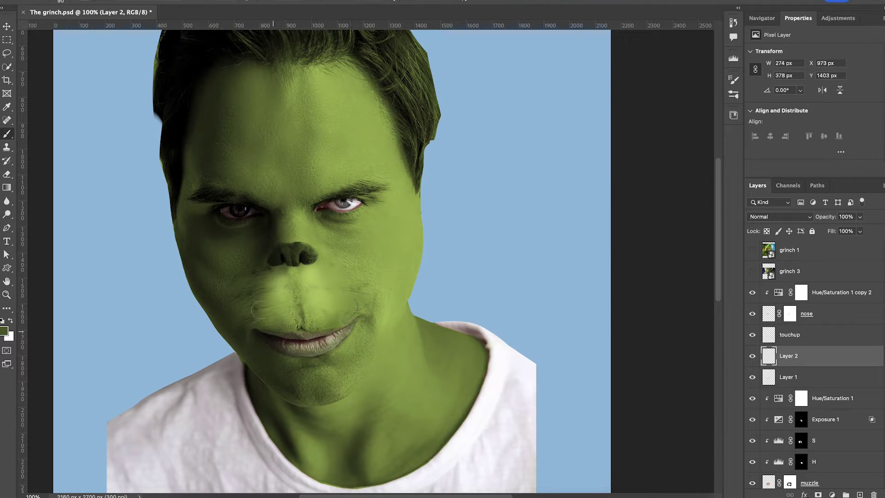
{"action": "left_click_drag", "start_coordinate": [274, 331], "coordinate": [259, 319]}
{"action": "key", "text": "super+minus"}
{"action": "key", "text": "super+equal"}
Choose a lighter green based on the muzzle colour and paint a highlight on the muzzle's right half on Layer 1
{"action": "left_click", "coordinate": [790, 377]}
{"action": "key", "text": "x"}
{"action": "left_click", "coordinate": [328, 291], "text": "alt"}
{"action": "left_click", "coordinate": [4, 331]}
{"action": "mouse_move", "coordinate": [335, 294]}
{"action": "left_mouse_down"}
{"action": "mouse_move", "coordinate": [330, 275]}
{"action": "mouse_move", "coordinate": [341, 269]}
{"action": "mouse_move", "coordinate": [327, 257]}
{"action": "mouse_move", "coordinate": [328, 275]}
{"action": "left_mouse_up"}
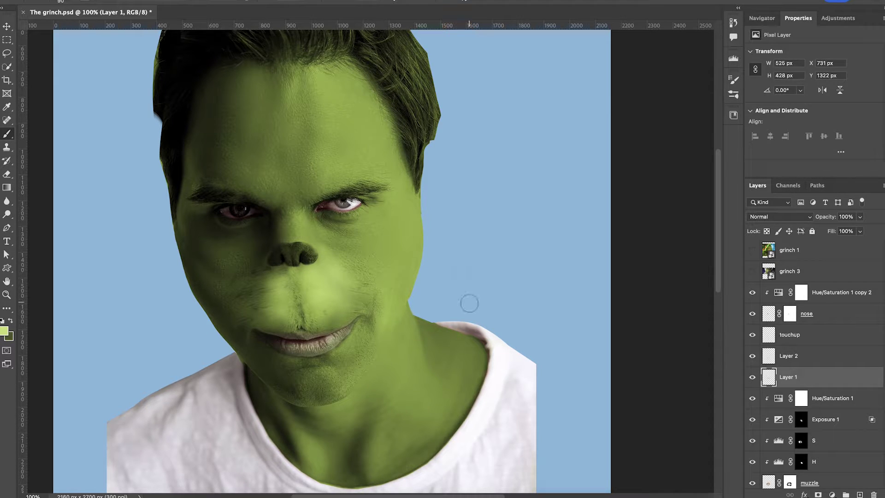
Paint dark green on Layer 2 with a smaller brush from the nose down the muzzle's right edge
{"action": "key", "text": "super+minus"}
{"action": "key", "text": "super+minus"}
{"action": "key", "text": "super+plus"}
{"action": "key", "text": "super+plus"}
{"action": "scroll", "coordinate": [469, 302], "scroll_direction": "left", "scroll_amount": 2}
{"action": "left_click", "coordinate": [789, 356]}
{"action": "key", "text": "x"}
{"action": "key", "text": "bracketleft"}
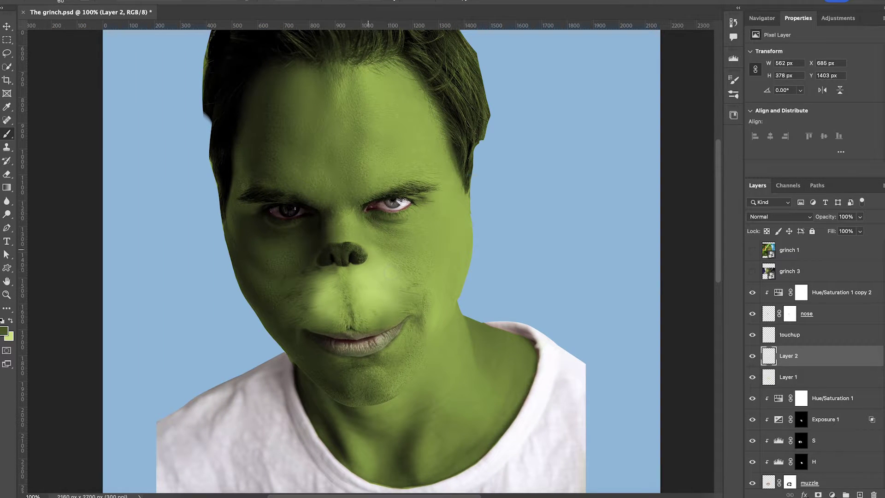
{"action": "mouse_move", "coordinate": [372, 255]}
{"action": "left_mouse_down"}
{"action": "mouse_move", "coordinate": [400, 290]}
{"action": "mouse_move", "coordinate": [391, 264]}
{"action": "mouse_move", "coordinate": [422, 314]}
{"action": "left_mouse_up"}
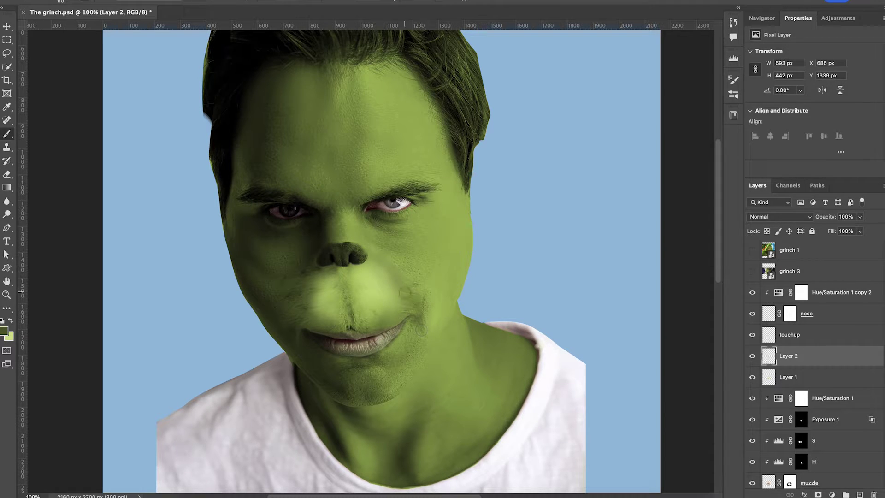
Define the crease over the nose and along the muzzle's right edge with finer dark green strokes
{"action": "left_click_drag", "start_coordinate": [368, 252], "coordinate": [341, 244]}
{"action": "key", "text": "ctrl+plus"}
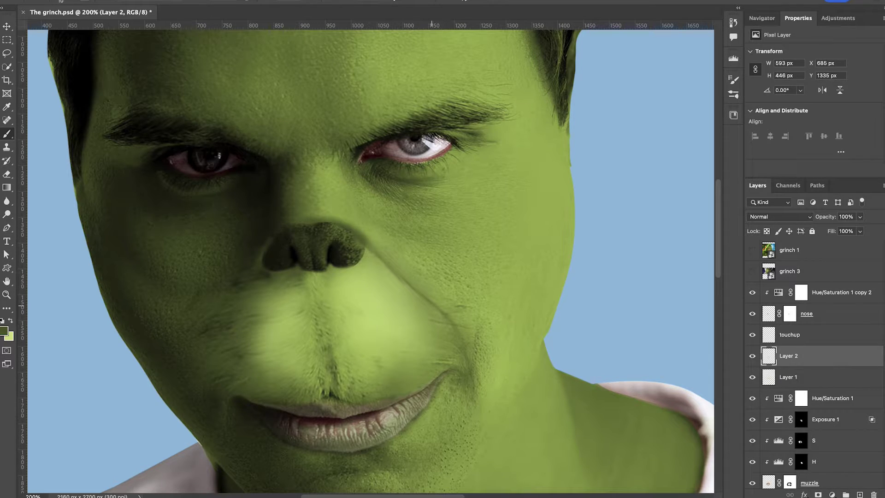
{"action": "left_click_drag", "start_coordinate": [398, 273], "coordinate": [451, 330]}
{"action": "left_click_drag", "start_coordinate": [367, 249], "coordinate": [377, 257]}
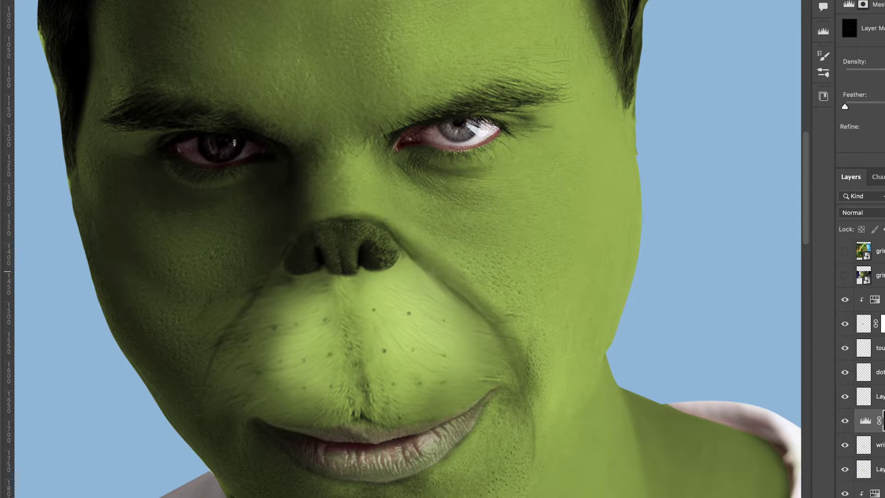
Deepen the folds beside the muzzle and add an outer wrinkle across the nose and cheek on the S mask
{"action": "mouse_move", "coordinate": [429, 268]}
{"action": "left_mouse_down"}
{"action": "mouse_move", "coordinate": [484, 309]}
{"action": "mouse_move", "coordinate": [525, 368]}
{"action": "left_mouse_up"}
{"action": "mouse_move", "coordinate": [270, 288]}
{"action": "left_mouse_down"}
{"action": "mouse_move", "coordinate": [203, 363]}
{"action": "mouse_move", "coordinate": [196, 422]}
{"action": "left_mouse_up"}
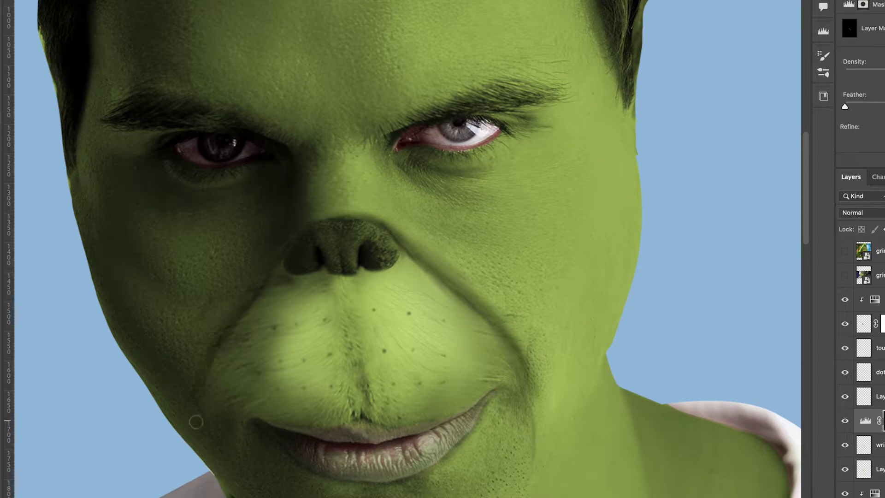
{"action": "mouse_move", "coordinate": [308, 211]}
{"action": "left_mouse_down"}
{"action": "mouse_move", "coordinate": [376, 208]}
{"action": "mouse_move", "coordinate": [426, 246]}
{"action": "mouse_move", "coordinate": [510, 284]}
{"action": "mouse_move", "coordinate": [556, 327]}
{"action": "mouse_move", "coordinate": [396, 219]}
{"action": "mouse_move", "coordinate": [505, 286]}
{"action": "mouse_move", "coordinate": [569, 343]}
{"action": "mouse_move", "coordinate": [412, 224]}
{"action": "left_mouse_up"}
{"action": "mouse_move", "coordinate": [532, 302]}
{"action": "left_mouse_down"}
{"action": "mouse_move", "coordinate": [573, 355]}
{"action": "mouse_move", "coordinate": [568, 340]}
{"action": "mouse_move", "coordinate": [466, 263]}
{"action": "mouse_move", "coordinate": [355, 203]}
{"action": "left_mouse_up"}
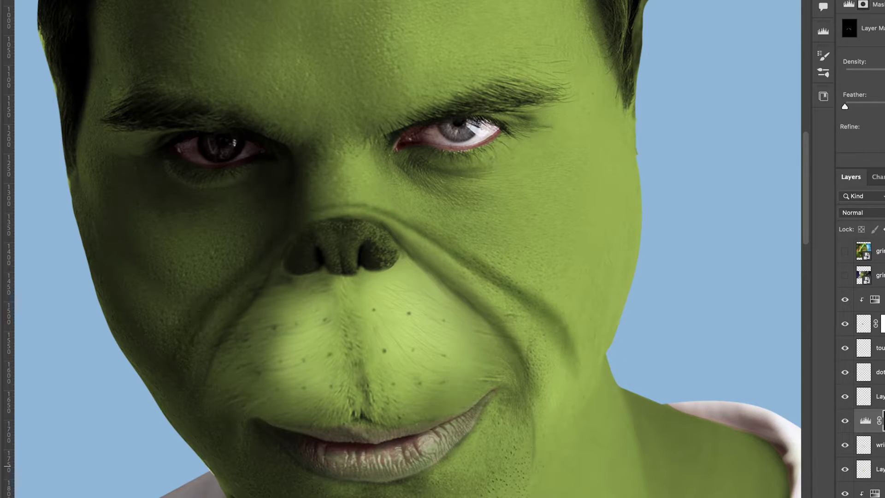
Paint additional wrinkles across the bridge of the nose and the right cheek on the S mask
{"action": "key", "text": "super+0"}
{"action": "key", "text": "super+plus"}
{"action": "key", "text": "super+plus"}
{"action": "mouse_move", "coordinate": [320, 188]}
{"action": "left_mouse_down"}
{"action": "mouse_move", "coordinate": [400, 200]}
{"action": "mouse_move", "coordinate": [339, 163]}
{"action": "mouse_move", "coordinate": [551, 263]}
{"action": "left_mouse_up"}
{"action": "mouse_move", "coordinate": [470, 226]}
{"action": "left_mouse_down"}
{"action": "mouse_move", "coordinate": [424, 201]}
{"action": "mouse_move", "coordinate": [346, 185]}
{"action": "left_mouse_up"}
{"action": "left_click_drag", "start_coordinate": [340, 168], "coordinate": [388, 179]}
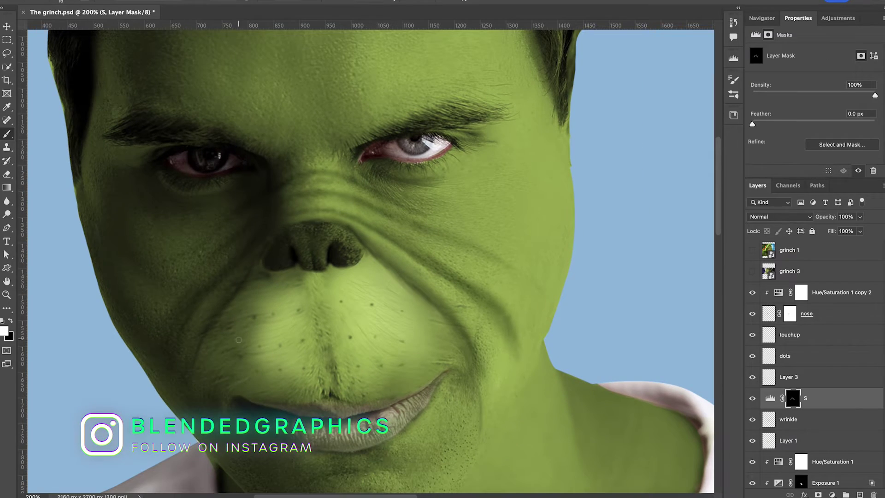
{"action": "key", "text": "super+minus"}
{"action": "key", "text": "super+minus"}
{"action": "key", "text": "super+minus"}
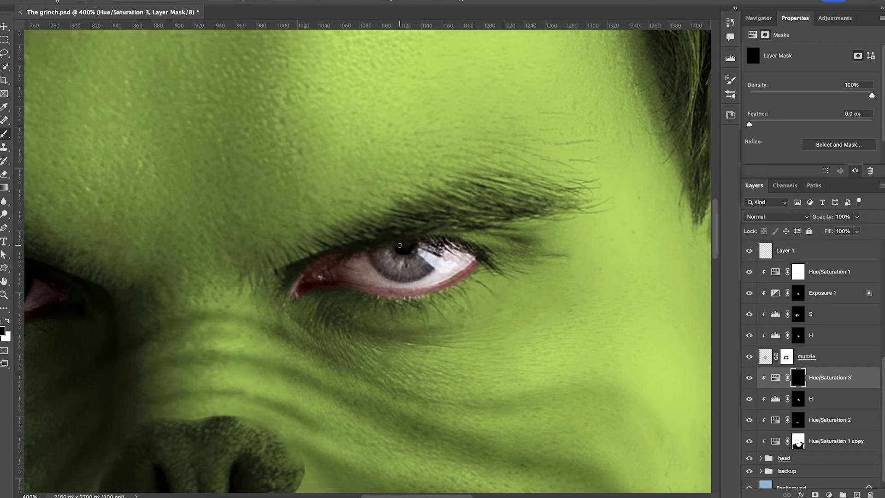
Tint the whites of both eyes yellow by painting white on the Hue/Saturation 3 mask
{"action": "mouse_move", "coordinate": [455, 257]}
{"action": "left_mouse_down"}
{"action": "mouse_move", "coordinate": [447, 274]}
{"action": "mouse_move", "coordinate": [455, 256]}
{"action": "left_mouse_up"}
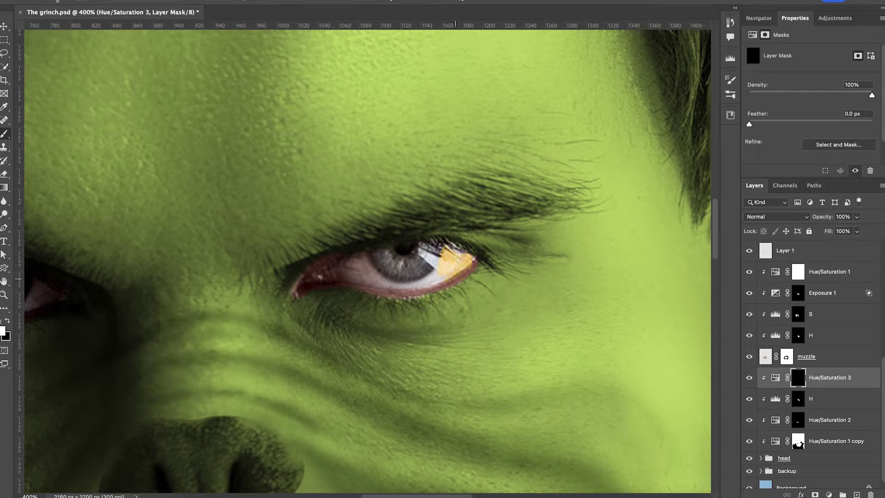
{"action": "mouse_move", "coordinate": [360, 266]}
{"action": "left_mouse_down"}
{"action": "mouse_move", "coordinate": [349, 272]}
{"action": "mouse_move", "coordinate": [373, 273]}
{"action": "left_mouse_up"}
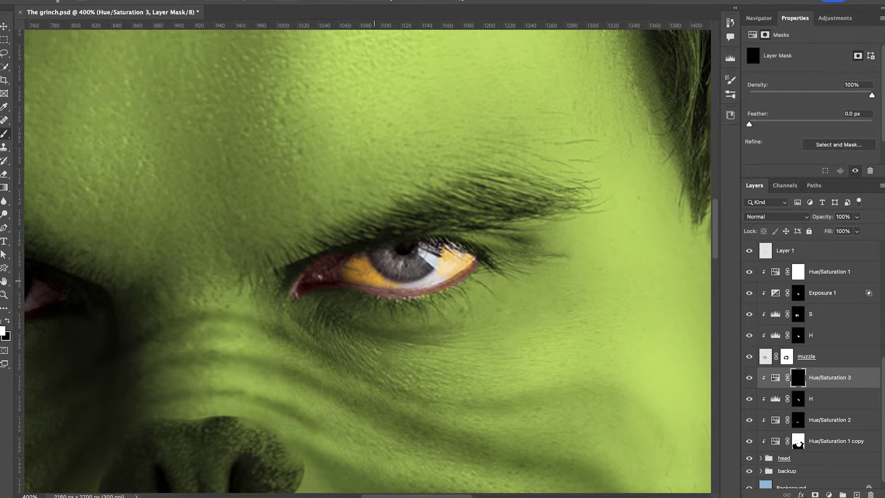
{"action": "left_click_drag", "start_coordinate": [435, 280], "coordinate": [466, 252]}
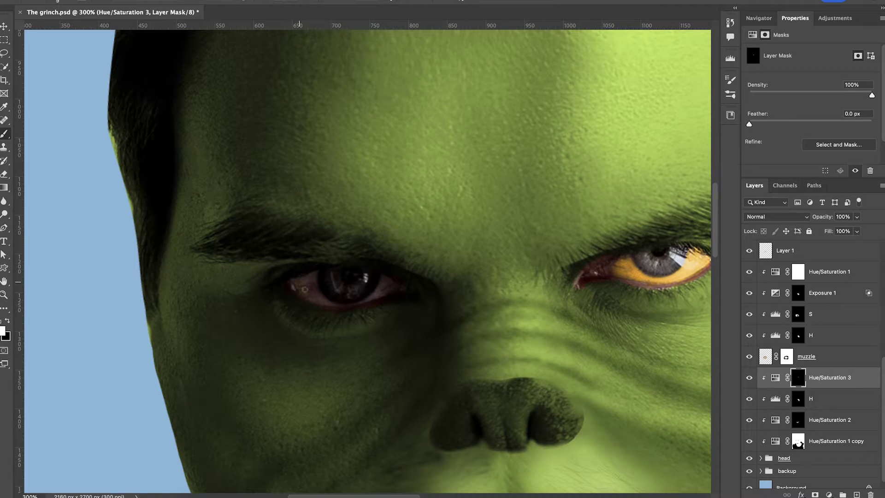
{"action": "left_click_drag", "start_coordinate": [304, 289], "coordinate": [329, 303]}
{"action": "left_click_drag", "start_coordinate": [382, 291], "coordinate": [384, 288]}
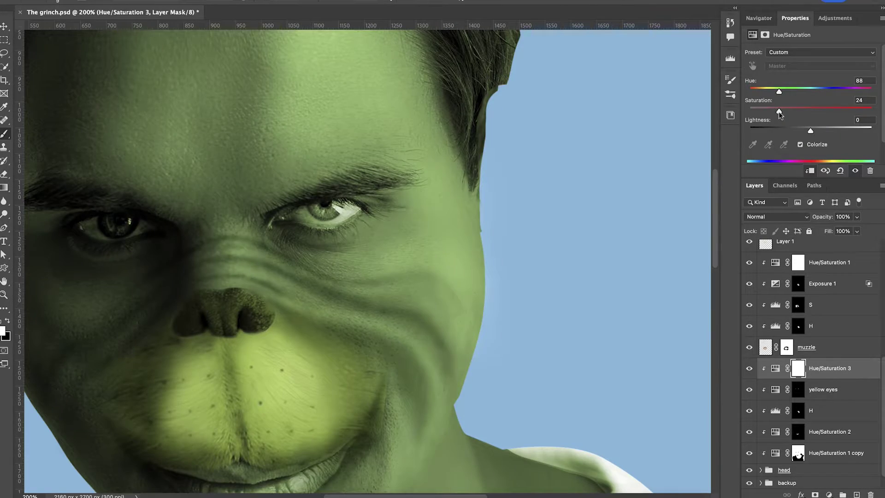
Raise the saturation of the green eye adjustment and paint the red-orange adjustment along the brighter eye's lower rim
{"action": "left_click_drag", "start_coordinate": [780, 112], "coordinate": [815, 112]}
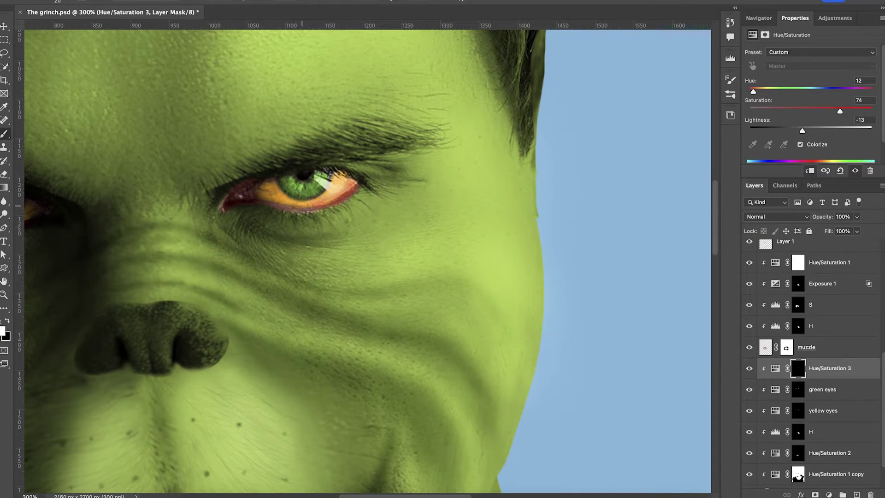
{"action": "mouse_move", "coordinate": [302, 206]}
{"action": "left_mouse_down"}
{"action": "mouse_move", "coordinate": [262, 195]}
{"action": "mouse_move", "coordinate": [282, 201]}
{"action": "left_mouse_up"}
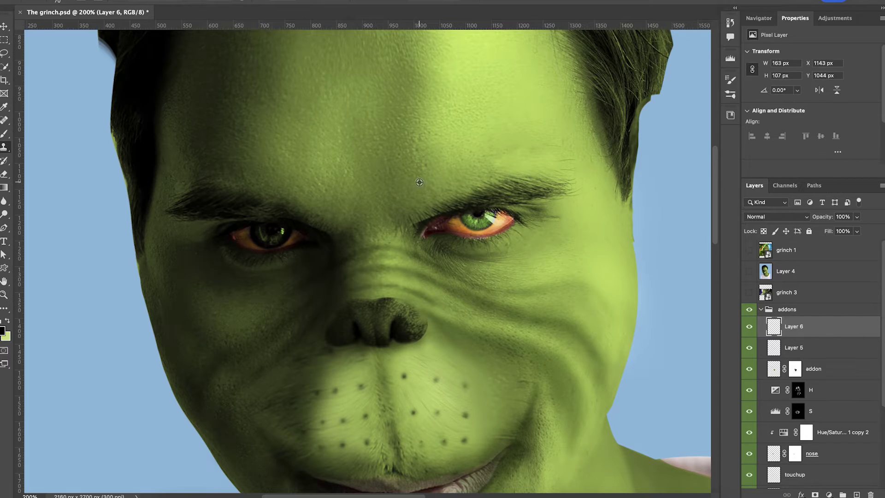
Clone forehead skin over the right eyebrow on Layer 6, using a smaller brush close to the eye
{"action": "left_click", "coordinate": [420, 182], "text": "alt"}
{"action": "left_click_drag", "start_coordinate": [407, 217], "coordinate": [459, 194]}
{"action": "key", "text": "bracketleft"}
{"action": "key", "text": "bracketleft"}
{"action": "key", "text": "bracketleft"}
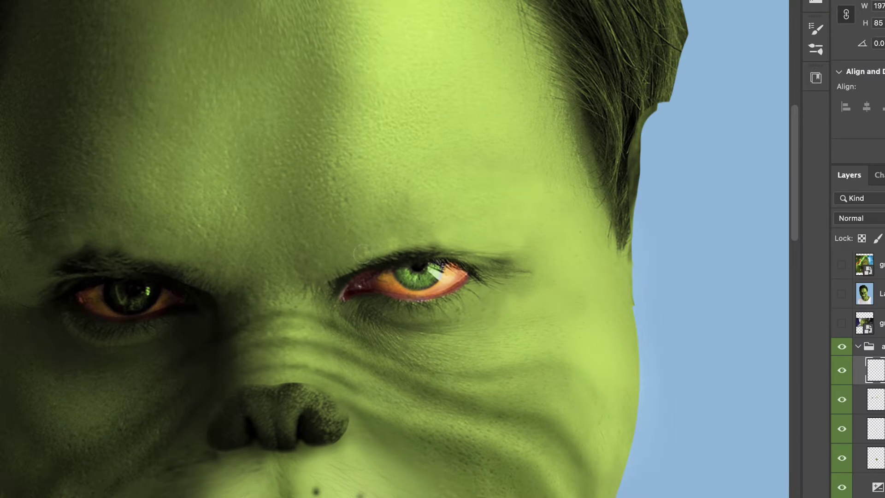
{"action": "mouse_move", "coordinate": [364, 254]}
{"action": "left_mouse_down"}
{"action": "mouse_move", "coordinate": [434, 250]}
{"action": "mouse_move", "coordinate": [341, 281]}
{"action": "mouse_move", "coordinate": [344, 269]}
{"action": "left_mouse_up"}
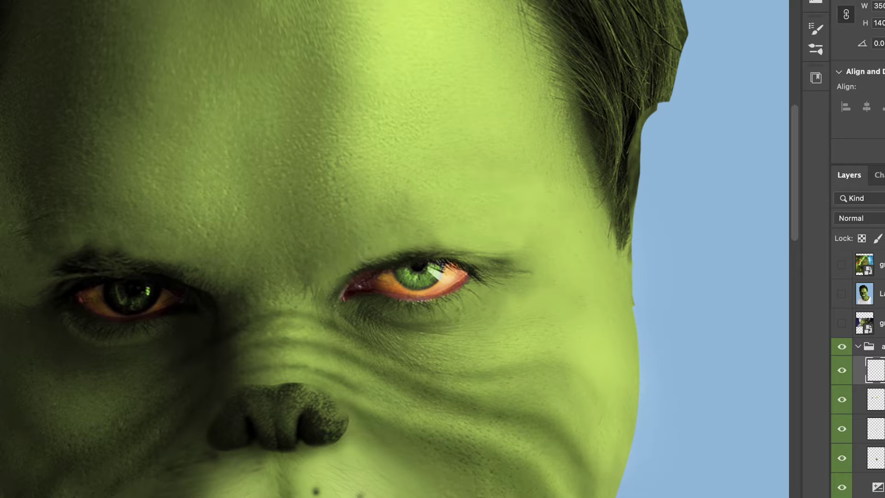
Finish cloning forehead skin over both eyebrows and compare the face with the removal layer hidden and shown
{"action": "mouse_move", "coordinate": [363, 248]}
{"action": "left_mouse_down"}
{"action": "mouse_move", "coordinate": [373, 249]}
{"action": "mouse_move", "coordinate": [398, 211]}
{"action": "mouse_move", "coordinate": [417, 229]}
{"action": "left_mouse_up"}
{"action": "left_click", "coordinate": [366, 157], "text": "alt"}
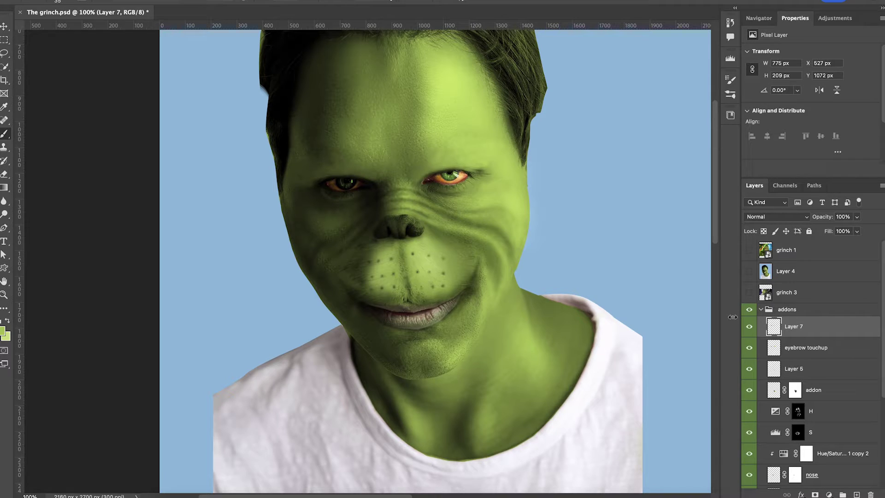
{"action": "left_click", "coordinate": [750, 327]}
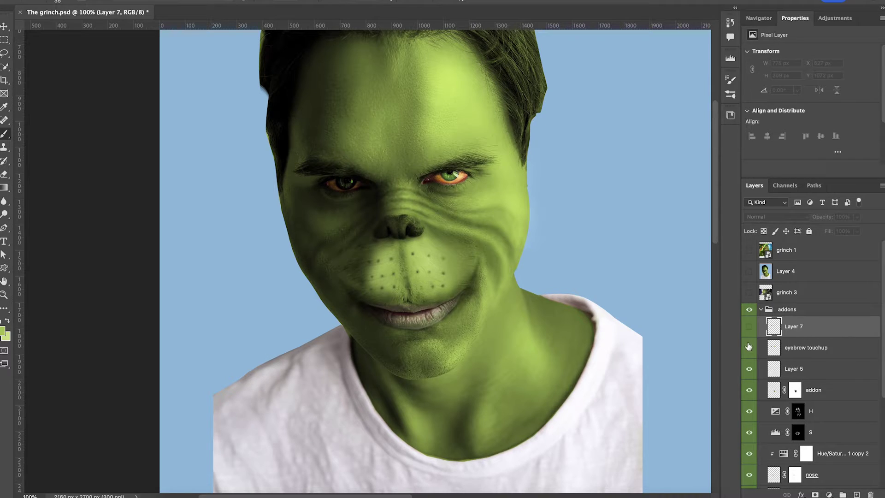
{"action": "left_click", "coordinate": [749, 327]}
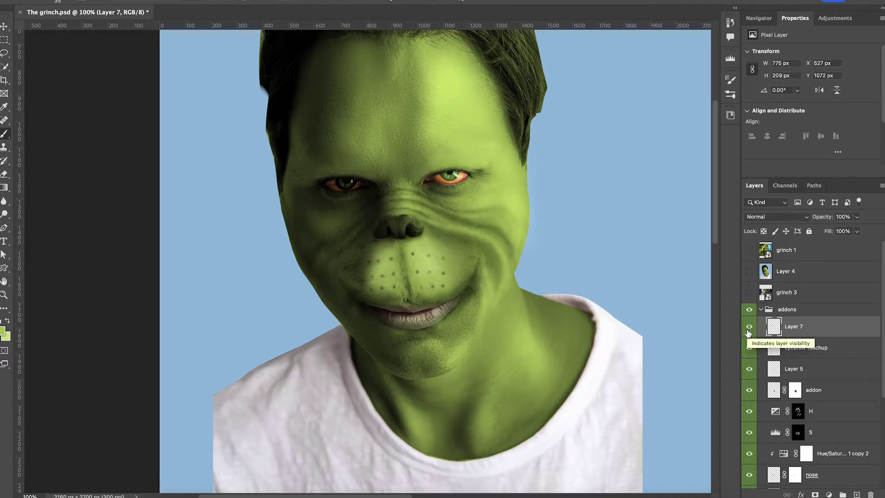
Create a layer named eyebrows 1 and paint thin dark curved hairs above the brighter eye
{"action": "key", "text": "ctrl+shift+alt+n"}
{"action": "double_click", "coordinate": [792, 349]}
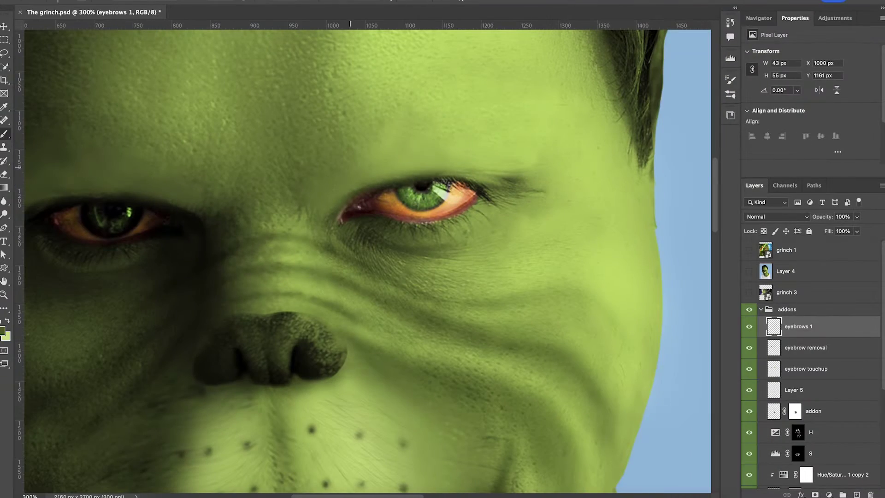
{"action": "left_click_drag", "start_coordinate": [417, 93], "coordinate": [433, 154]}
{"action": "left_click_drag", "start_coordinate": [426, 133], "coordinate": [415, 159]}
{"action": "left_click_drag", "start_coordinate": [426, 83], "coordinate": [456, 146]}
{"action": "mouse_move", "coordinate": [448, 69]}
{"action": "left_mouse_down"}
{"action": "mouse_move", "coordinate": [474, 133]}
{"action": "mouse_move", "coordinate": [514, 153]}
{"action": "left_mouse_up"}
{"action": "left_click_drag", "start_coordinate": [471, 83], "coordinate": [480, 139]}
{"action": "left_click_drag", "start_coordinate": [493, 104], "coordinate": [523, 138]}
{"action": "left_click_drag", "start_coordinate": [494, 119], "coordinate": [517, 149]}
{"action": "left_click_drag", "start_coordinate": [465, 106], "coordinate": [472, 134]}
{"action": "left_click_drag", "start_coordinate": [359, 149], "coordinate": [355, 167]}
{"action": "left_click_drag", "start_coordinate": [394, 140], "coordinate": [379, 152]}
Paint thin green hairs over the brighter eye's new eyebrow on Layer 6
{"action": "key", "text": "super+minus"}
{"action": "mouse_move", "coordinate": [414, 115]}
{"action": "left_mouse_down"}
{"action": "mouse_move", "coordinate": [423, 105]}
{"action": "mouse_move", "coordinate": [459, 158]}
{"action": "mouse_move", "coordinate": [442, 98]}
{"action": "left_mouse_up"}
{"action": "left_click_drag", "start_coordinate": [450, 107], "coordinate": [475, 139]}
{"action": "mouse_move", "coordinate": [472, 134]}
{"action": "left_mouse_down"}
{"action": "mouse_move", "coordinate": [484, 177]}
{"action": "mouse_move", "coordinate": [433, 108]}
{"action": "left_mouse_up"}
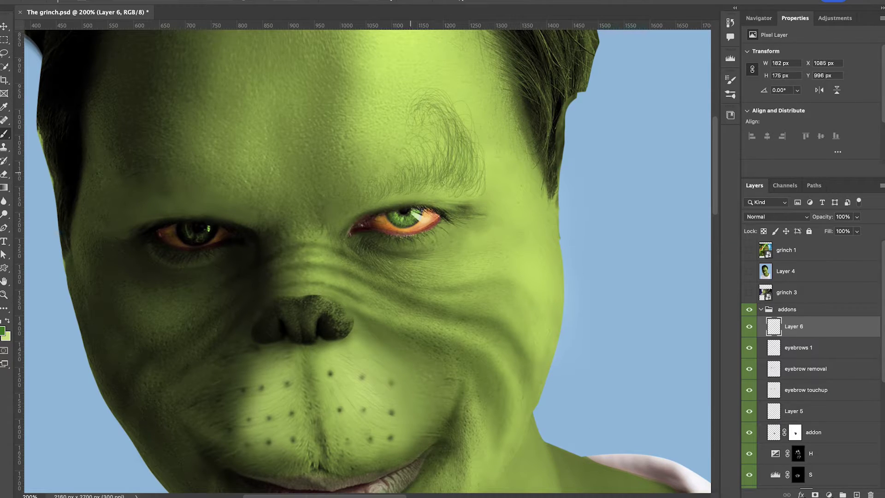
{"action": "mouse_move", "coordinate": [461, 152]}
{"action": "left_mouse_down"}
{"action": "mouse_move", "coordinate": [443, 178]}
{"action": "mouse_move", "coordinate": [373, 189]}
{"action": "left_mouse_up"}
{"action": "mouse_move", "coordinate": [489, 178]}
{"action": "left_mouse_down"}
{"action": "mouse_move", "coordinate": [480, 150]}
{"action": "mouse_move", "coordinate": [494, 155]}
{"action": "left_mouse_up"}
{"action": "left_click_drag", "start_coordinate": [429, 164], "coordinate": [430, 137]}
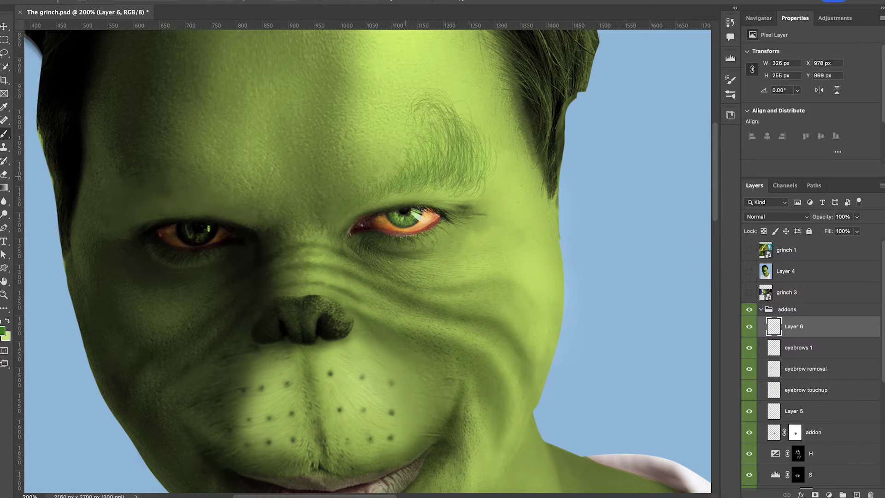
Add dark hairs to the brighter eye's brow on eyebrows 1, checking the shape against the grinch 1 reference
{"action": "key", "text": "x"}
{"action": "left_click", "coordinate": [779, 349]}
{"action": "left_click_drag", "start_coordinate": [418, 175], "coordinate": [425, 160]}
{"action": "left_click_drag", "start_coordinate": [497, 178], "coordinate": [498, 162]}
{"action": "left_click", "coordinate": [749, 250]}
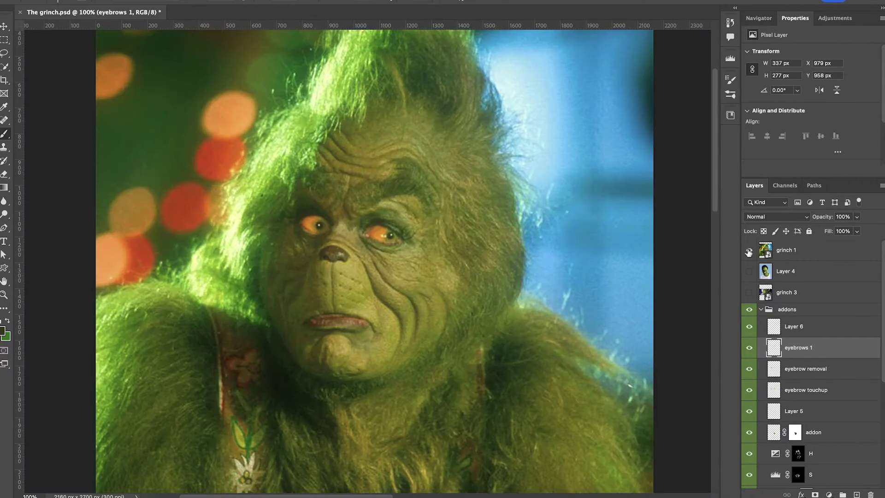
{"action": "left_click", "coordinate": [750, 250]}
{"action": "mouse_move", "coordinate": [390, 181]}
{"action": "left_mouse_down"}
{"action": "mouse_move", "coordinate": [397, 167]}
{"action": "mouse_move", "coordinate": [387, 174]}
{"action": "left_mouse_up"}
{"action": "left_click_drag", "start_coordinate": [333, 203], "coordinate": [349, 183]}
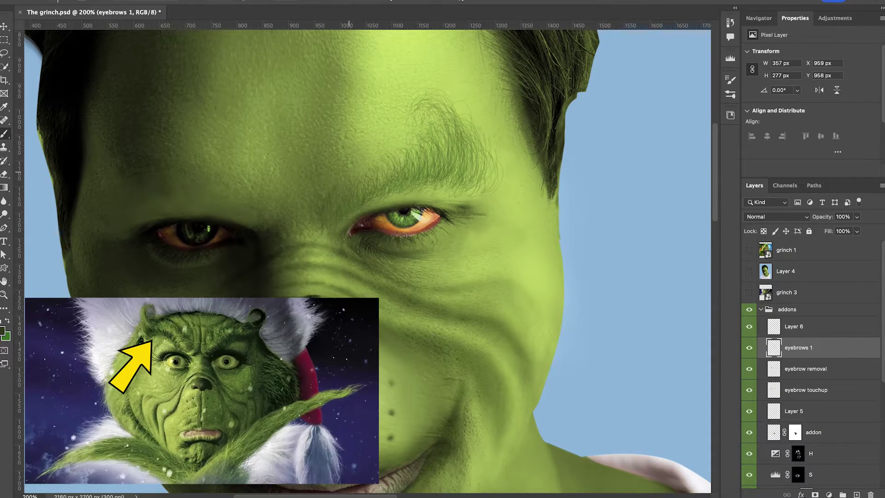
Extend the outer end of the brighter eye's eyebrow with dark curved hairs on eyebrows 1
{"action": "key", "text": "super+minus"}
{"action": "key", "text": "super+minus"}
{"action": "key", "text": "super+equal"}
{"action": "key", "text": "super+equal"}
{"action": "mouse_move", "coordinate": [500, 200]}
{"action": "left_mouse_down"}
{"action": "mouse_move", "coordinate": [513, 167]}
{"action": "mouse_move", "coordinate": [490, 141]}
{"action": "left_mouse_up"}
{"action": "left_click_drag", "start_coordinate": [485, 133], "coordinate": [463, 110]}
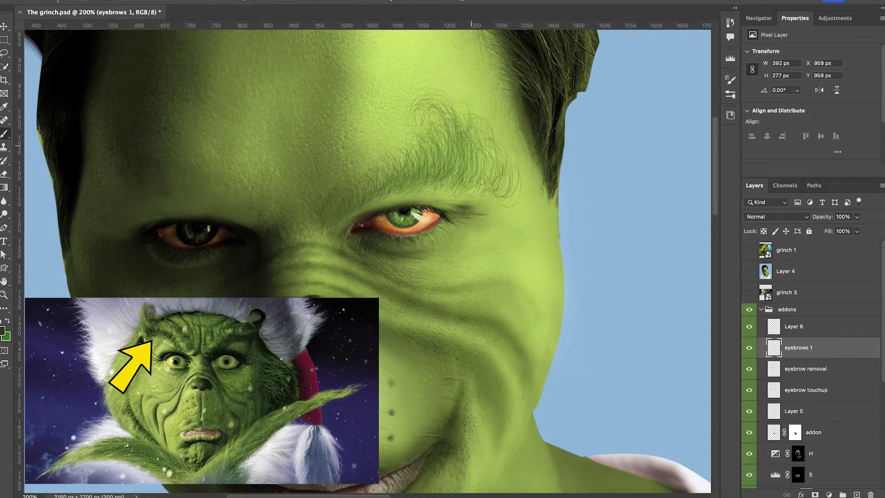
{"action": "left_click_drag", "start_coordinate": [482, 162], "coordinate": [466, 115]}
Clip colorized Hue/Saturation adjustments to eyebrows 1, with hue 73 and saturation 25, and to Layer 6, tuning its hue, saturation and lightness
{"action": "key", "text": "ctrl+0"}
{"action": "key", "text": "ctrl+1"}
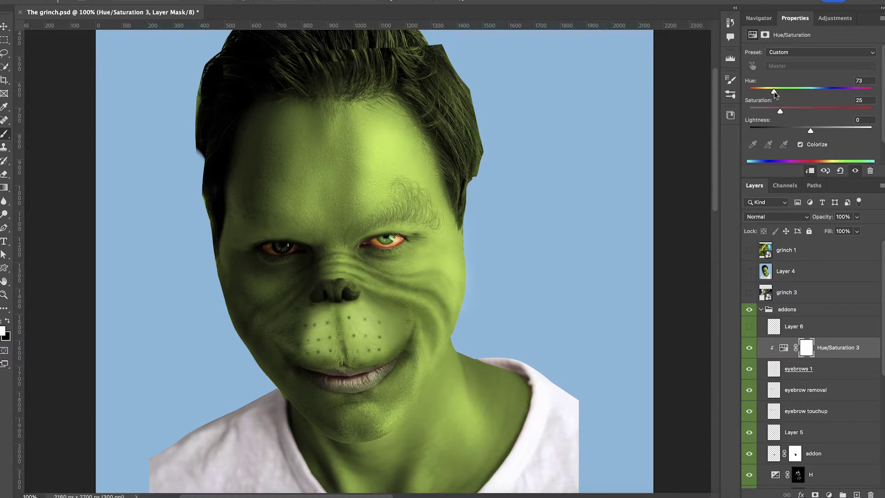
{"action": "left_click", "coordinate": [794, 326]}
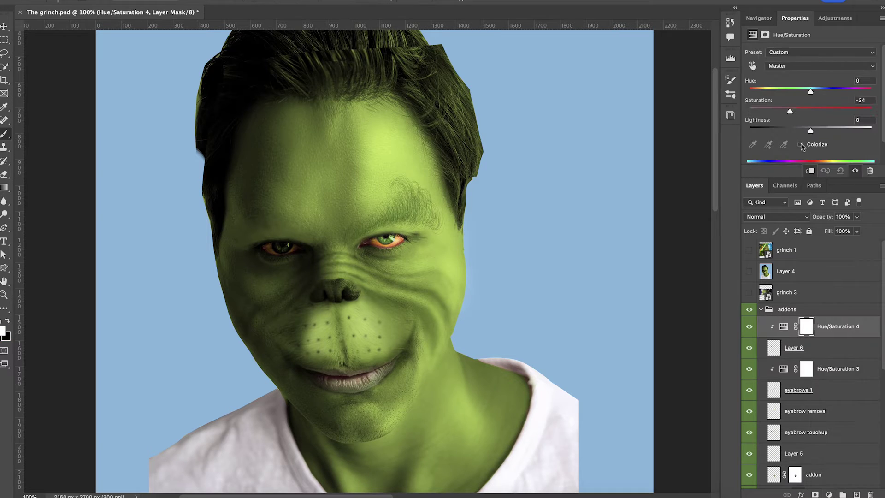
{"action": "left_click", "coordinate": [800, 144]}
{"action": "left_click_drag", "start_coordinate": [751, 91], "coordinate": [773, 92]}
{"action": "left_click_drag", "start_coordinate": [781, 111], "coordinate": [822, 111]}
{"action": "mouse_move", "coordinate": [811, 132]}
{"action": "left_mouse_down"}
{"action": "mouse_move", "coordinate": [828, 133]}
{"action": "mouse_move", "coordinate": [816, 133]}
{"action": "left_mouse_up"}
Paint a curl of dark hairs at the upper tip of the brighter eye's eyebrow on eyebrows 1
{"action": "key", "text": "super+minus"}
{"action": "key", "text": "super+minus"}
{"action": "key", "text": "super+equal"}
{"action": "key", "text": "super+equal"}
{"action": "key", "text": "super+equal"}
{"action": "left_click", "coordinate": [796, 347]}
{"action": "left_click", "coordinate": [799, 390]}
{"action": "key", "text": "x"}
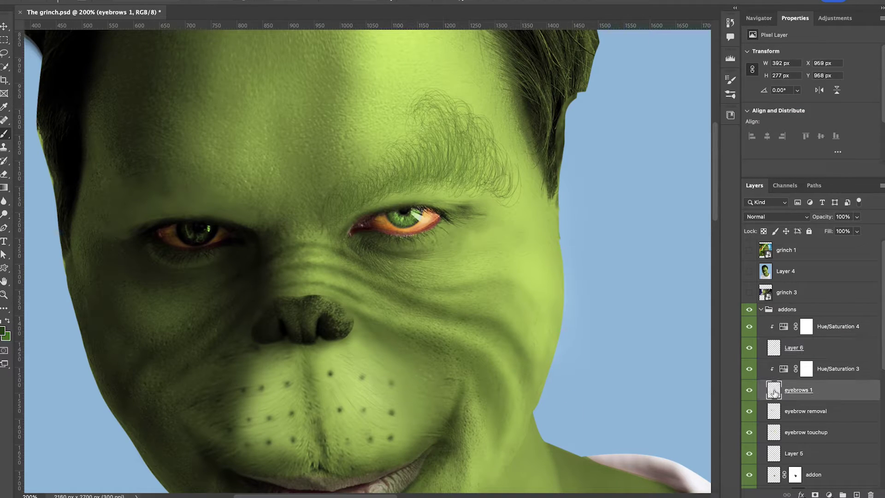
{"action": "left_click_drag", "start_coordinate": [420, 118], "coordinate": [424, 92]}
{"action": "mouse_move", "coordinate": [475, 115]}
{"action": "left_mouse_down"}
{"action": "mouse_move", "coordinate": [467, 101]}
{"action": "mouse_move", "coordinate": [426, 94]}
{"action": "left_mouse_up"}
{"action": "left_click_drag", "start_coordinate": [454, 148], "coordinate": [457, 120]}
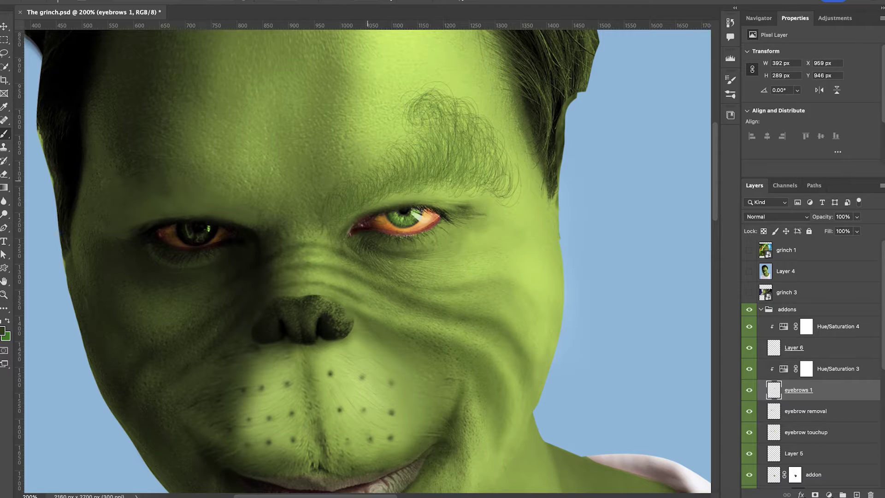
Paint the matching eyebrow above the darker eye with thin dark hairs on eyebrows 1
{"action": "key", "text": "super+minus"}
{"action": "key", "text": "super+equal"}
{"action": "left_click_drag", "start_coordinate": [305, 205], "coordinate": [296, 185]}
{"action": "left_click_drag", "start_coordinate": [342, 210], "coordinate": [338, 194]}
{"action": "left_click_drag", "start_coordinate": [261, 170], "coordinate": [255, 155]}
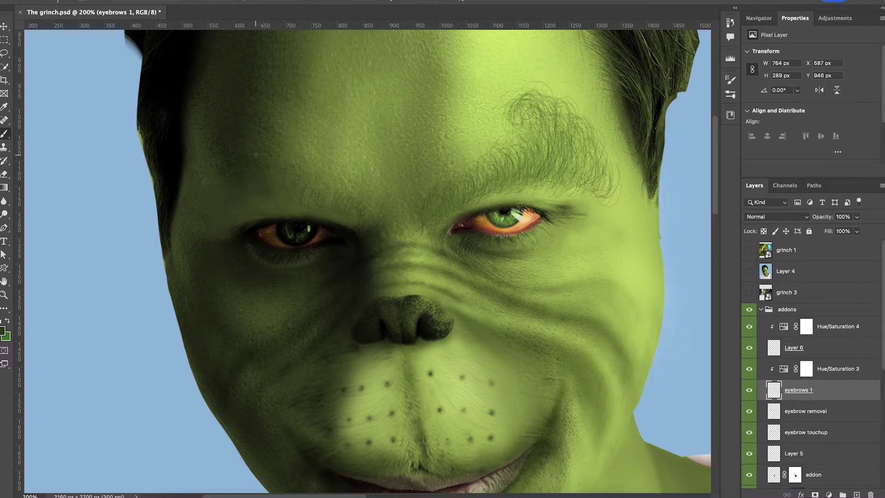
{"action": "mouse_move", "coordinate": [239, 209]}
{"action": "left_mouse_down"}
{"action": "mouse_move", "coordinate": [224, 176]}
{"action": "mouse_move", "coordinate": [208, 179]}
{"action": "left_mouse_up"}
{"action": "left_click_drag", "start_coordinate": [272, 206], "coordinate": [264, 135]}
{"action": "left_click_drag", "start_coordinate": [305, 177], "coordinate": [296, 156]}
Transform the eyebrow layers and their adjustments together, moving them slightly higher on the forehead
{"action": "key", "text": "super+minus"}
{"action": "left_click", "coordinate": [838, 327], "text": "shift"}
{"action": "key", "text": "super+t"}
{"action": "left_click_drag", "start_coordinate": [406, 214], "coordinate": [405, 206]}
{"action": "key", "text": "Return"}
Paint more curved dark hairs at the upper end of the darker eye's eyebrow on eyebrows 1
{"action": "left_click", "coordinate": [798, 390]}
{"action": "key", "text": "super+equal"}
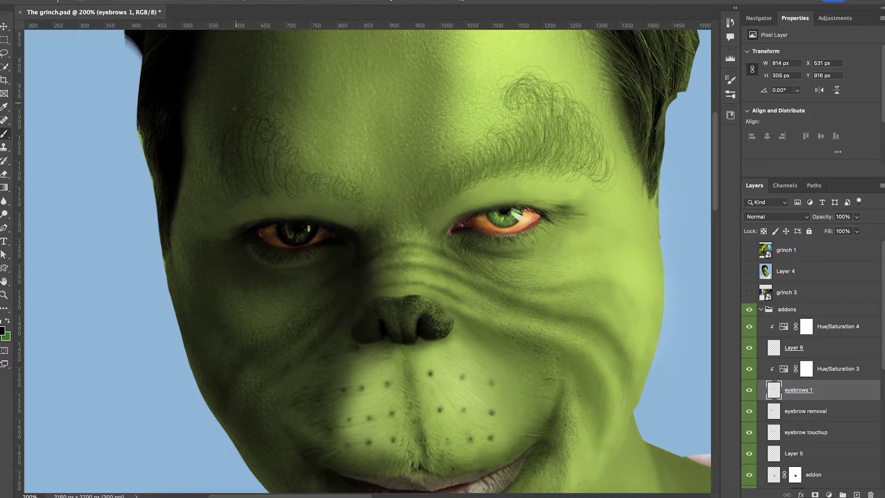
{"action": "left_click_drag", "start_coordinate": [241, 152], "coordinate": [259, 98]}
{"action": "left_click_drag", "start_coordinate": [292, 123], "coordinate": [271, 95]}
{"action": "key", "text": "super+minus"}
{"action": "key", "text": "super+minus"}
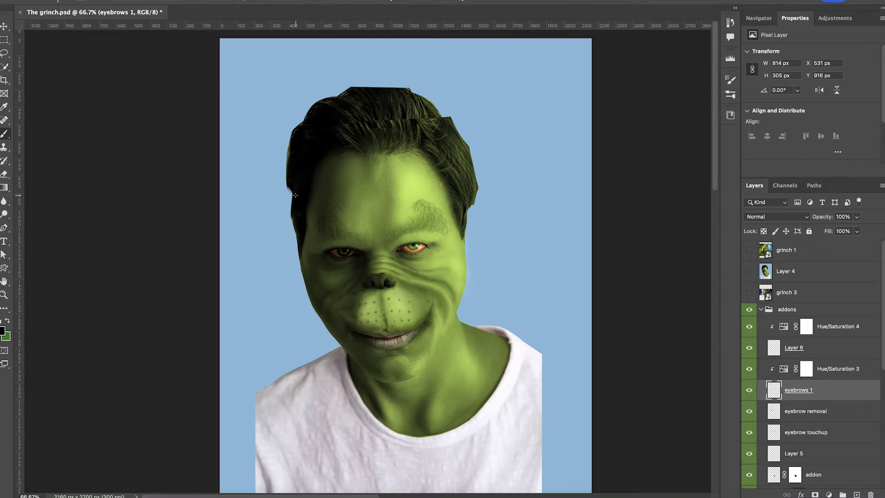
Create Layer 7 above the eyebrow layers and clip a colorized Hue/Saturation with hue 103, saturation 54 and lightness -50
{"action": "left_click", "coordinate": [794, 348]}
{"action": "key", "text": "super+equal"}
{"action": "key", "text": "x"}
{"action": "key", "text": "super+equal"}
{"action": "left_click", "coordinate": [329, 189], "text": "alt"}
{"action": "key", "text": "ctrl+shift+alt+n"}
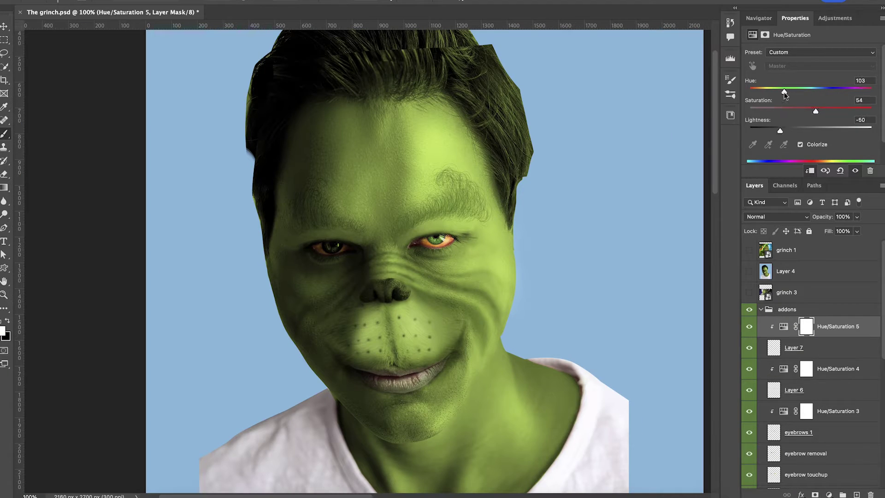
Paint additional green hairs through the darker eye's eyebrow on Layer 7
{"action": "key", "text": "alt+bracketleft"}
{"action": "key", "text": "ctrl+plus"}
{"action": "left_click_drag", "start_coordinate": [367, 183], "coordinate": [341, 185]}
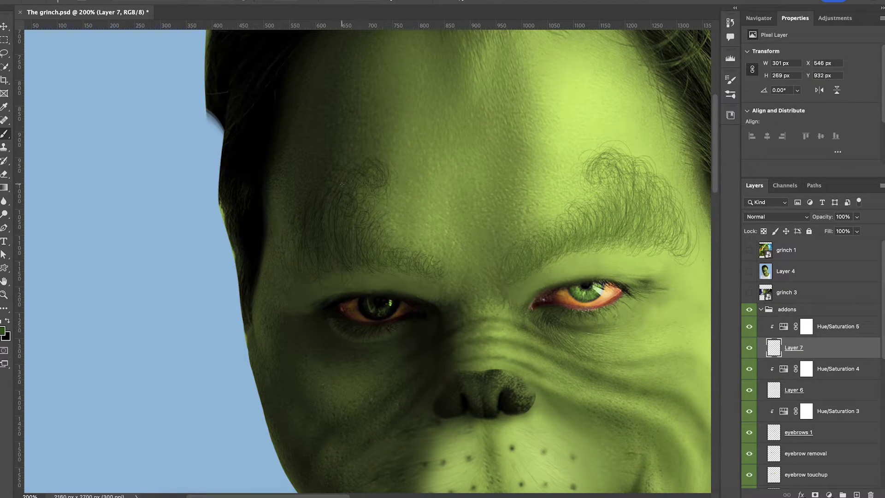
{"action": "left_click_drag", "start_coordinate": [415, 269], "coordinate": [429, 236]}
{"action": "key", "text": "super+minus"}
{"action": "mouse_move", "coordinate": [390, 256]}
{"action": "left_mouse_down"}
{"action": "mouse_move", "coordinate": [400, 223]}
{"action": "mouse_move", "coordinate": [427, 208]}
{"action": "left_mouse_up"}
{"action": "key", "text": "super+plus"}
Thicken the eyebrows with more fine curled hairs on Layer 6
{"action": "left_click", "coordinate": [794, 391]}
{"action": "scroll", "coordinate": [384, 248], "scroll_direction": "up", "scroll_amount": 3}
{"action": "left_click_drag", "start_coordinate": [421, 240], "coordinate": [408, 218]}
{"action": "left_click_drag", "start_coordinate": [406, 250], "coordinate": [397, 228]}
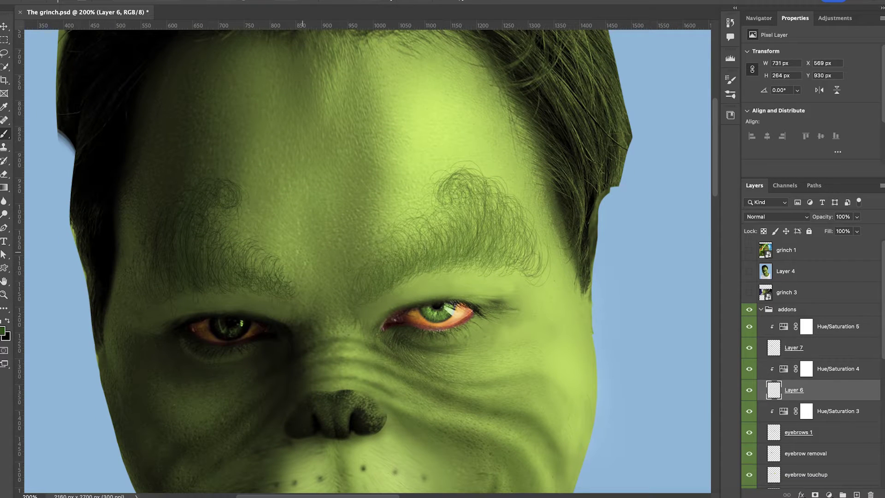
{"action": "key", "text": "super+minus"}
{"action": "key", "text": "super+plus"}
{"action": "key", "text": "super+plus"}
{"action": "mouse_move", "coordinate": [397, 146]}
{"action": "left_mouse_down"}
{"action": "mouse_move", "coordinate": [373, 164]}
{"action": "mouse_move", "coordinate": [358, 162]}
{"action": "left_mouse_up"}
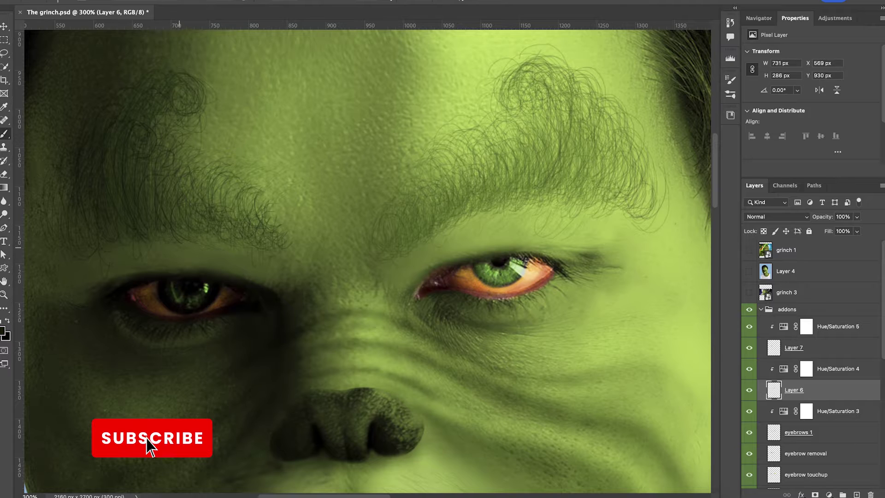
Paint curved wrinkles and shading across the forehead above the eyebrows in white on the S 2 mask
{"action": "key", "text": "ctrl+shift+alt+n"}
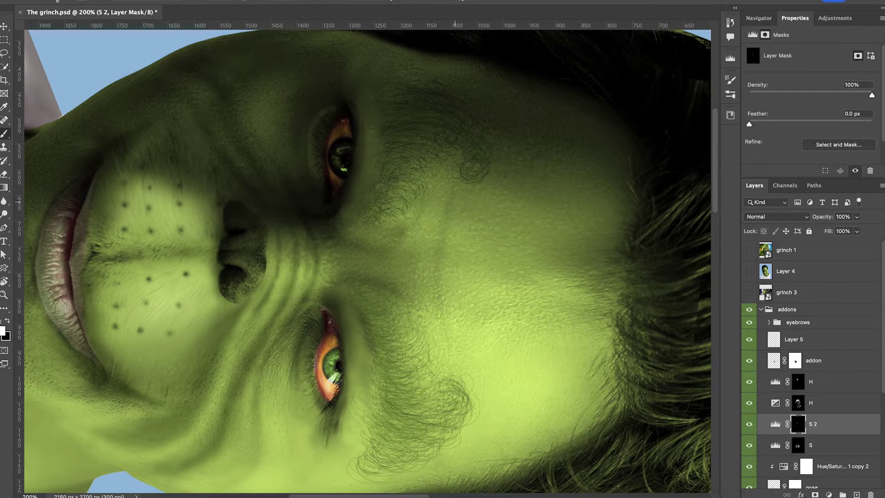
{"action": "key", "text": "r"}
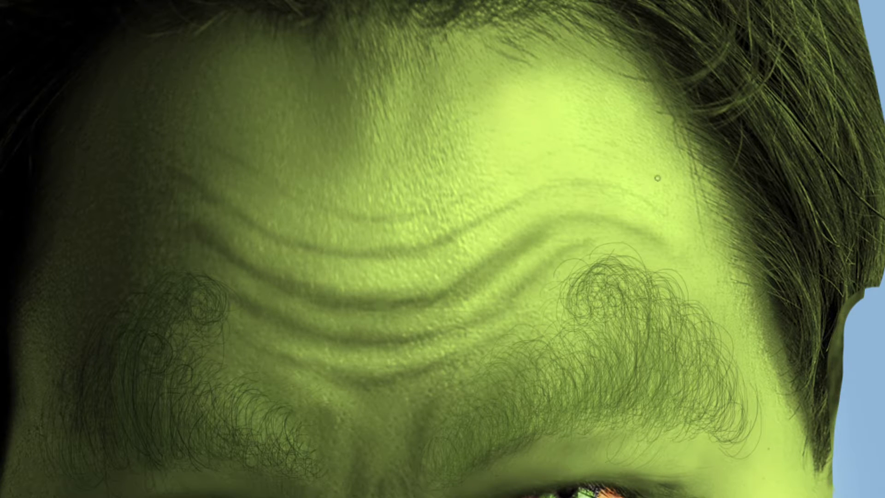
{"action": "mouse_move", "coordinate": [657, 178]}
{"action": "left_mouse_down"}
{"action": "mouse_move", "coordinate": [575, 146]}
{"action": "mouse_move", "coordinate": [530, 162]}
{"action": "left_mouse_up"}
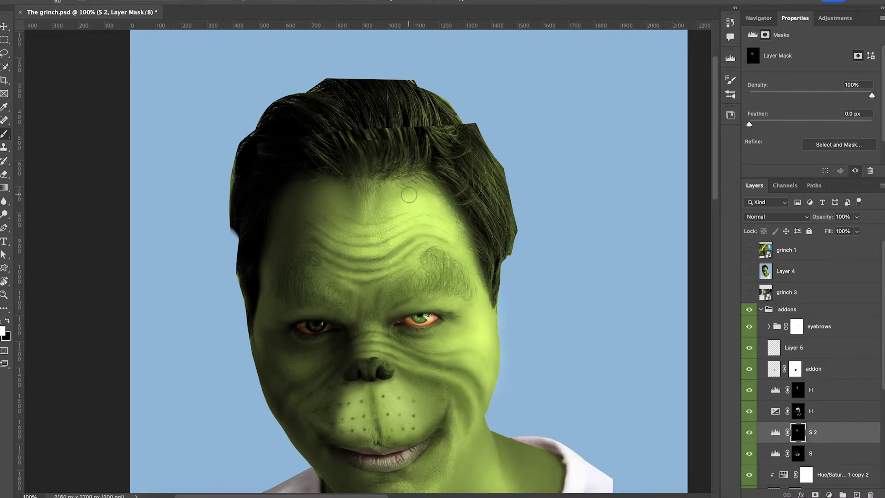
{"action": "left_click_drag", "start_coordinate": [433, 189], "coordinate": [309, 179]}
{"action": "mouse_move", "coordinate": [401, 202]}
{"action": "left_mouse_down"}
{"action": "mouse_move", "coordinate": [368, 180]}
{"action": "mouse_move", "coordinate": [448, 212]}
{"action": "mouse_move", "coordinate": [404, 187]}
{"action": "left_mouse_up"}
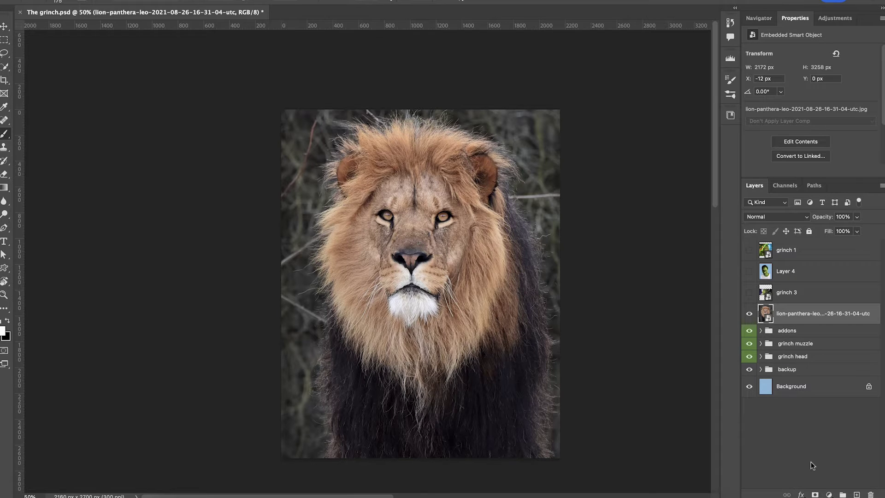
Clip a Black & White adjustment to the lion photo and set Reds to 300 to brighten the mane
{"action": "left_click", "coordinate": [829, 495]}
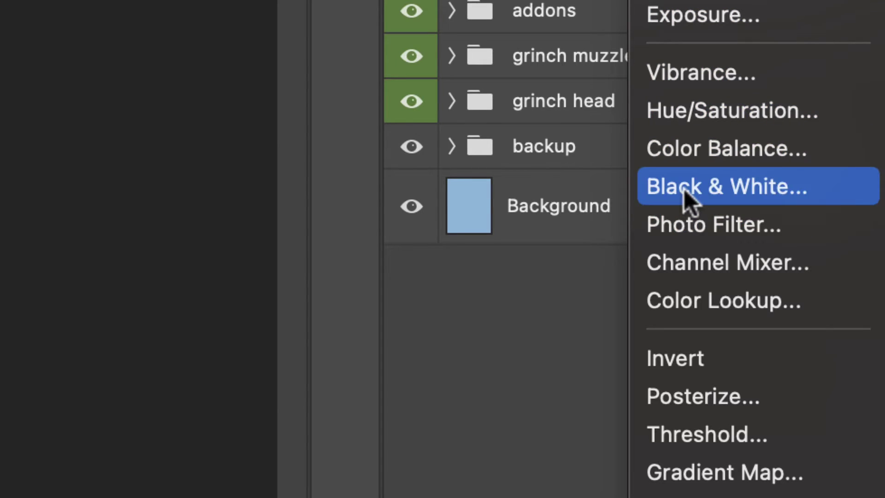
{"action": "left_click", "coordinate": [684, 187]}
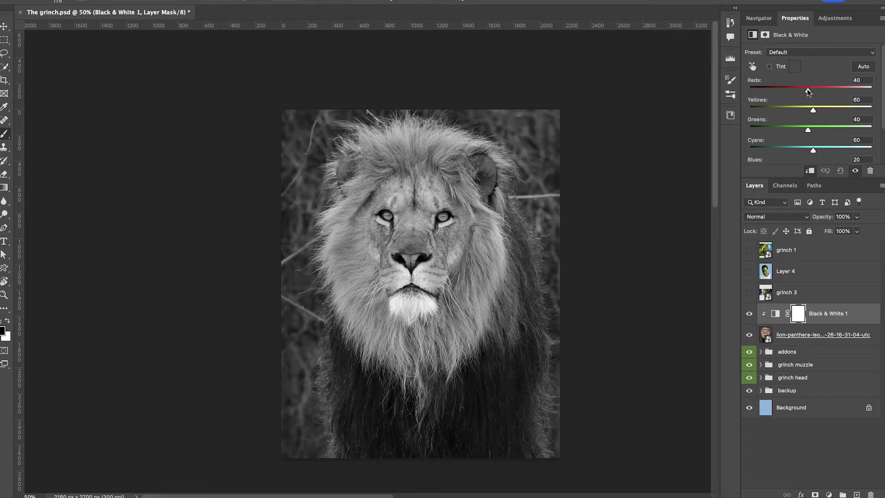
{"action": "left_click_drag", "start_coordinate": [808, 91], "coordinate": [873, 91]}
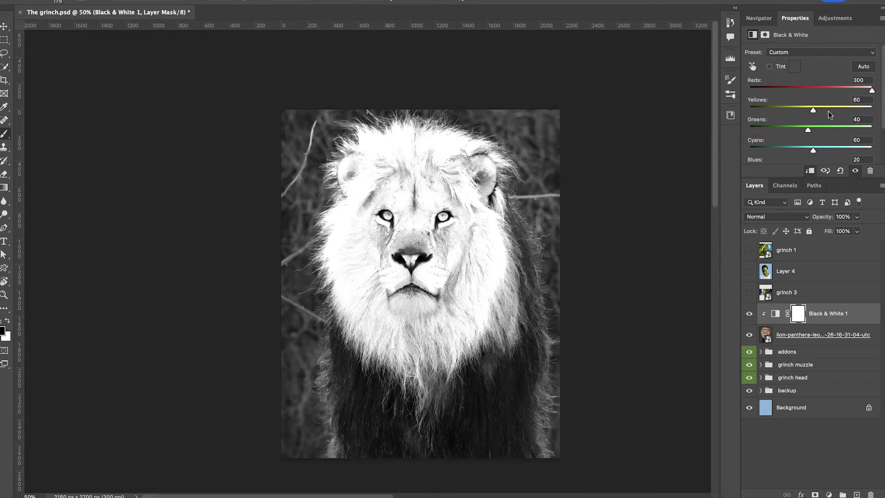
{"action": "mouse_move", "coordinate": [813, 152]}
{"action": "left_mouse_down"}
{"action": "mouse_move", "coordinate": [779, 151]}
{"action": "mouse_move", "coordinate": [806, 130]}
{"action": "mouse_move", "coordinate": [788, 132]}
{"action": "mouse_move", "coordinate": [818, 136]}
{"action": "left_mouse_up"}
Clip a Levels adjustment above the Black & White one, setting the white input to 231 and raising the black input
{"action": "left_click", "coordinate": [829, 494]}
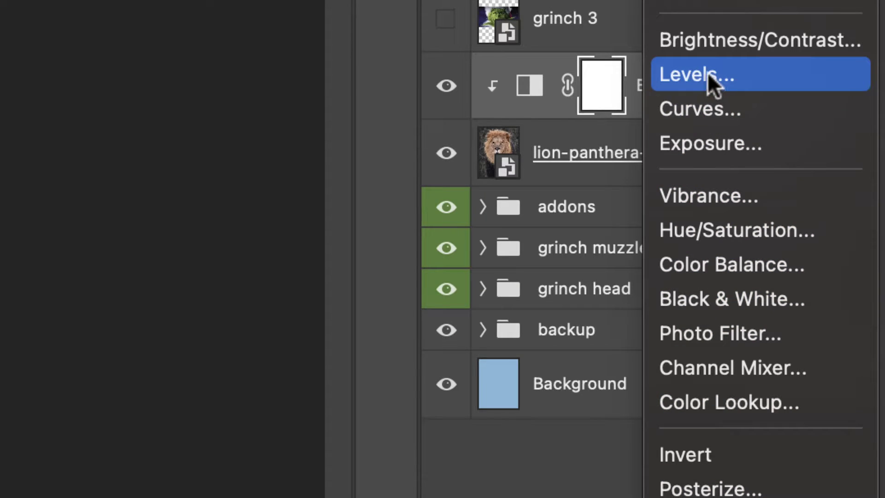
{"action": "left_click", "coordinate": [710, 81]}
{"action": "left_click_drag", "start_coordinate": [869, 91], "coordinate": [856, 90]}
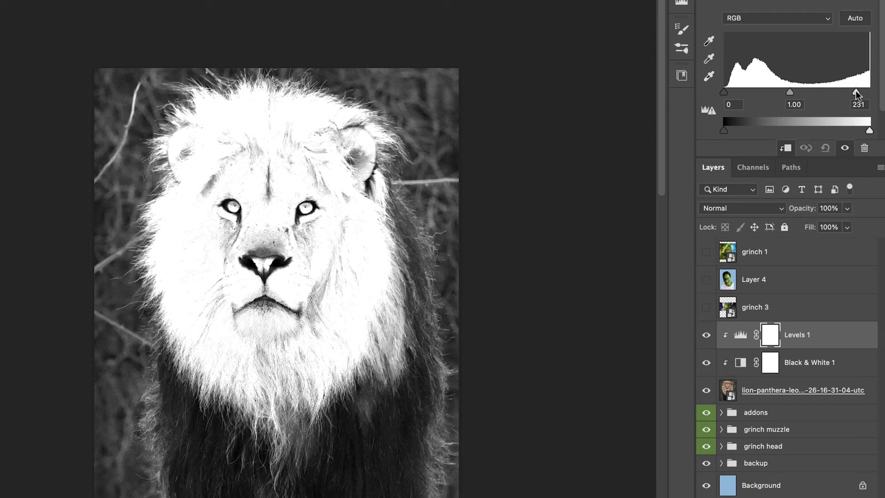
{"action": "left_click_drag", "start_coordinate": [724, 91], "coordinate": [795, 92]}
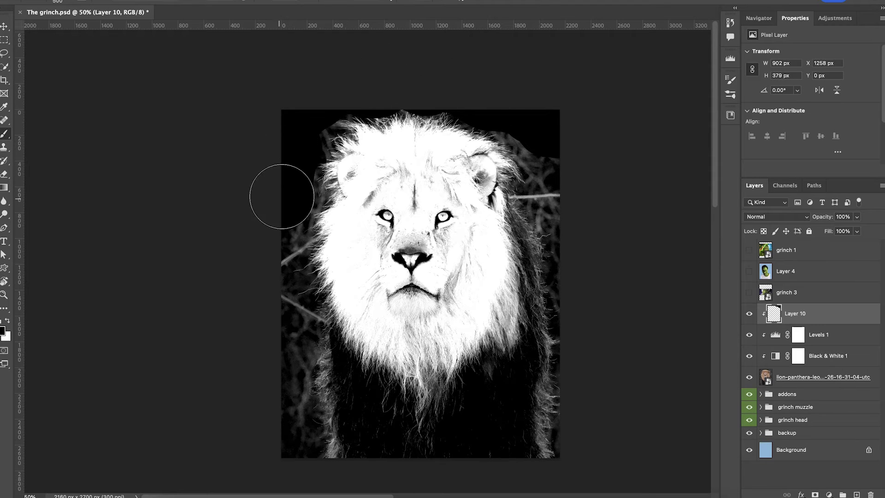
Paint the background around the mane black on Layer 10 and refine the Black & White yellows and the Levels inputs
{"action": "mouse_move", "coordinate": [281, 197]}
{"action": "left_mouse_down"}
{"action": "mouse_move", "coordinate": [307, 203]}
{"action": "mouse_move", "coordinate": [336, 407]}
{"action": "mouse_move", "coordinate": [467, 471]}
{"action": "mouse_move", "coordinate": [545, 394]}
{"action": "mouse_move", "coordinate": [498, 103]}
{"action": "left_mouse_up"}
{"action": "left_click", "coordinate": [798, 356]}
{"action": "left_click_drag", "start_coordinate": [813, 111], "coordinate": [832, 111]}
{"action": "left_click", "coordinate": [819, 334]}
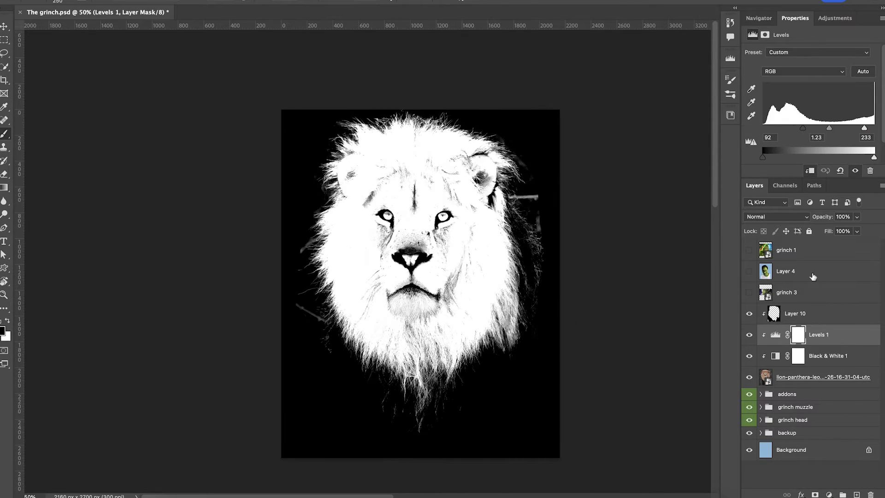
Black out the remaining background on Layer 10 and fill the lion's face and inner mane with white
{"action": "left_click", "coordinate": [802, 314]}
{"action": "left_click_drag", "start_coordinate": [323, 346], "coordinate": [292, 249]}
{"action": "key", "text": "x"}
{"action": "mouse_move", "coordinate": [445, 226]}
{"action": "left_mouse_down"}
{"action": "mouse_move", "coordinate": [425, 184]}
{"action": "mouse_move", "coordinate": [428, 304]}
{"action": "left_mouse_up"}
Select the lion layer's Highlights with Color Range and add a layer mask from that selection
{"action": "left_click", "coordinate": [823, 377]}
{"action": "left_click", "coordinate": [202, 0]}
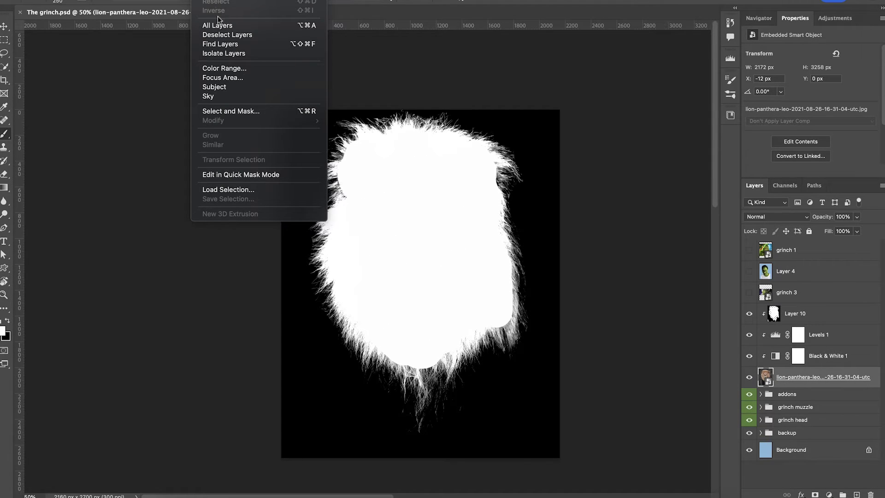
{"action": "left_click", "coordinate": [223, 68]}
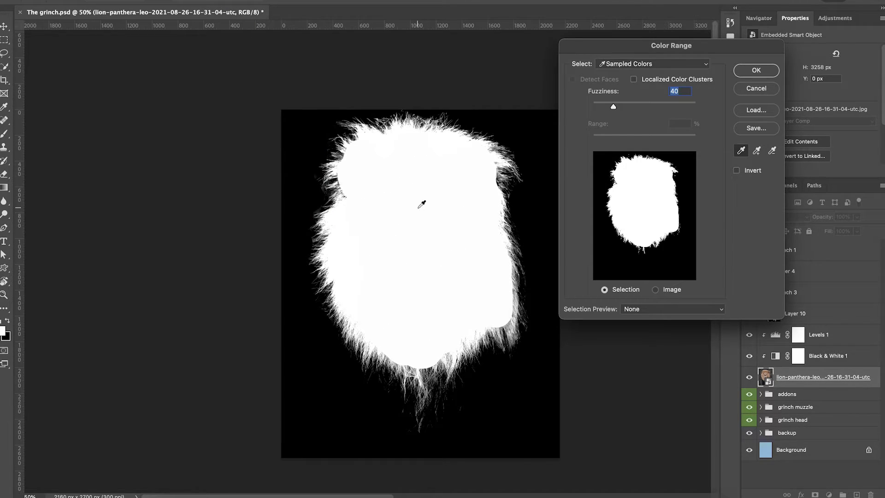
{"action": "left_click", "coordinate": [620, 64]}
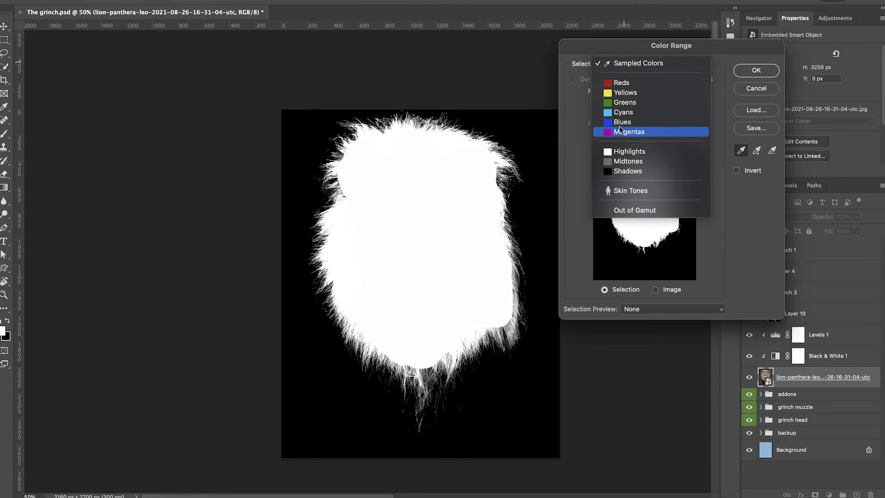
{"action": "left_click", "coordinate": [617, 148]}
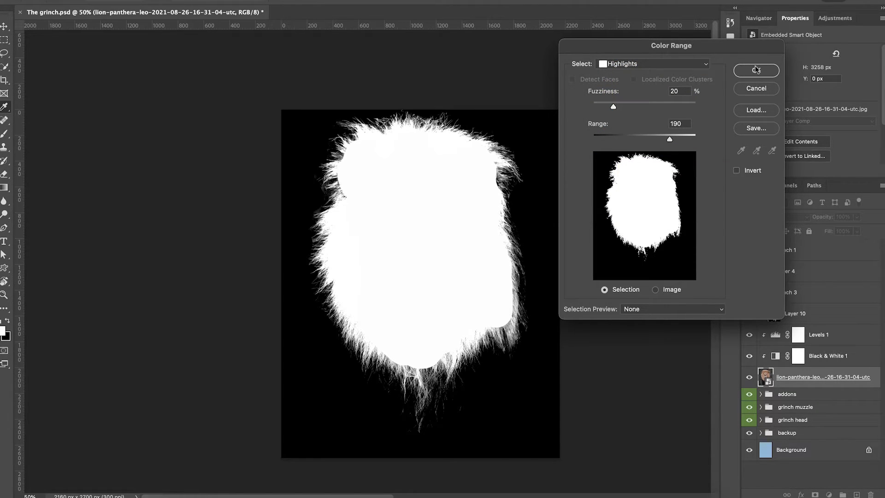
{"action": "left_click", "coordinate": [756, 70]}
{"action": "left_click", "coordinate": [815, 495]}
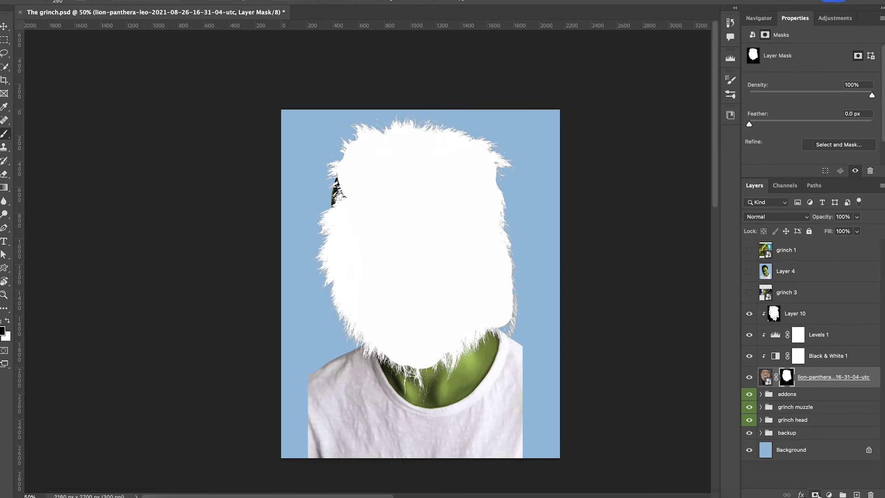
Hide the clipped extraction layers and colorize the lion green with Hue/Saturation, setting saturation to 52, a yellow-green hue and a darker lightness
{"action": "left_click_drag", "start_coordinate": [749, 358], "coordinate": [747, 324]}
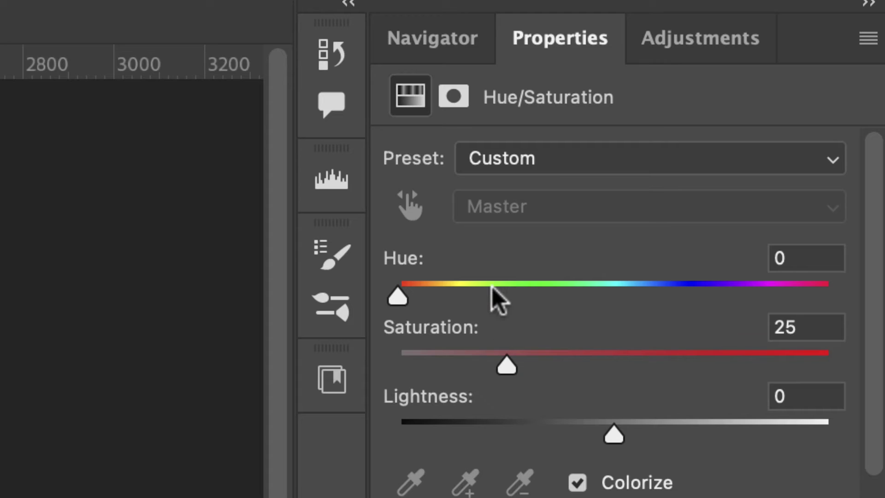
{"action": "left_click", "coordinate": [776, 92]}
{"action": "left_click_drag", "start_coordinate": [777, 112], "coordinate": [783, 133]}
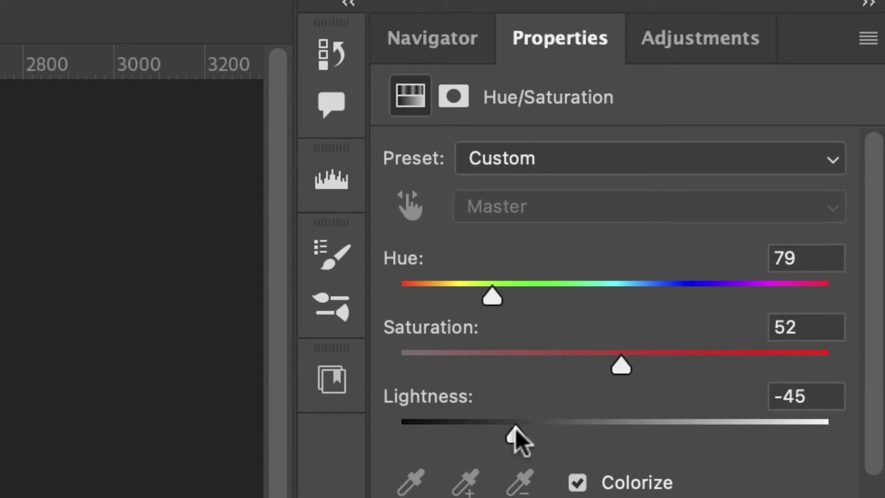
{"action": "left_click_drag", "start_coordinate": [515, 429], "coordinate": [504, 429]}
{"action": "left_click_drag", "start_coordinate": [492, 296], "coordinate": [480, 292]}
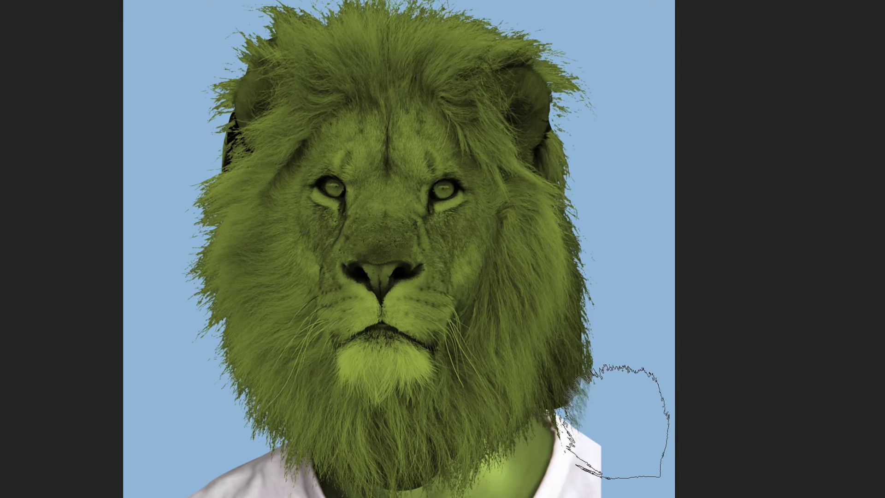
Mask away the lion's outer edge, forehead and shadow-side face with a fur-shaped brush, keeping only the chin and right-cheek mane
{"action": "left_click_drag", "start_coordinate": [627, 269], "coordinate": [621, 453]}
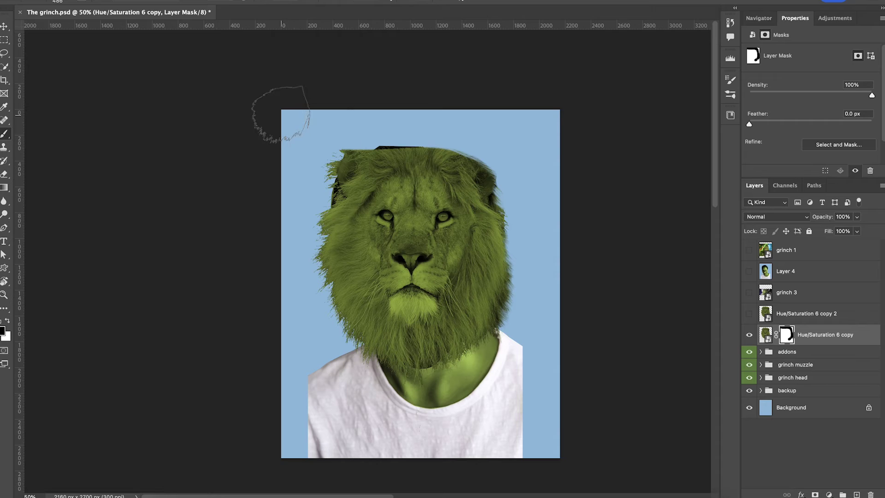
{"action": "left_click_drag", "start_coordinate": [332, 235], "coordinate": [507, 168]}
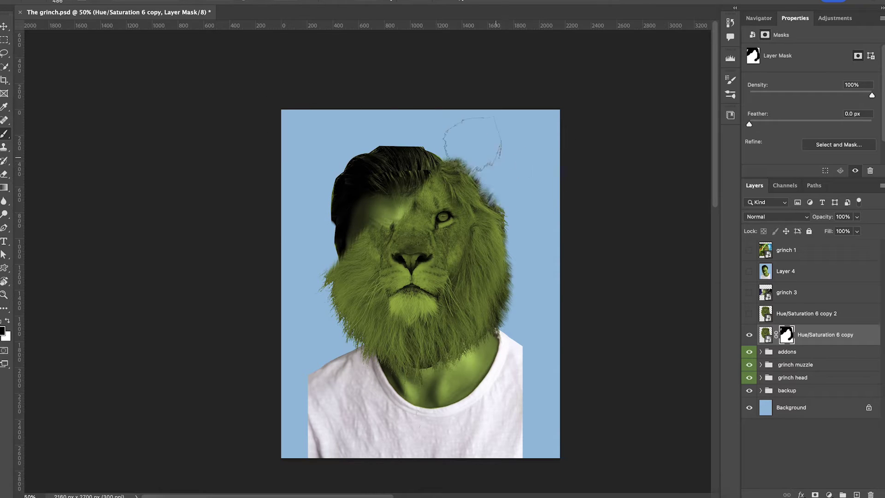
{"action": "mouse_move", "coordinate": [507, 129]}
{"action": "left_mouse_down"}
{"action": "mouse_move", "coordinate": [401, 263]}
{"action": "mouse_move", "coordinate": [336, 296]}
{"action": "mouse_move", "coordinate": [300, 281]}
{"action": "mouse_move", "coordinate": [302, 305]}
{"action": "left_mouse_up"}
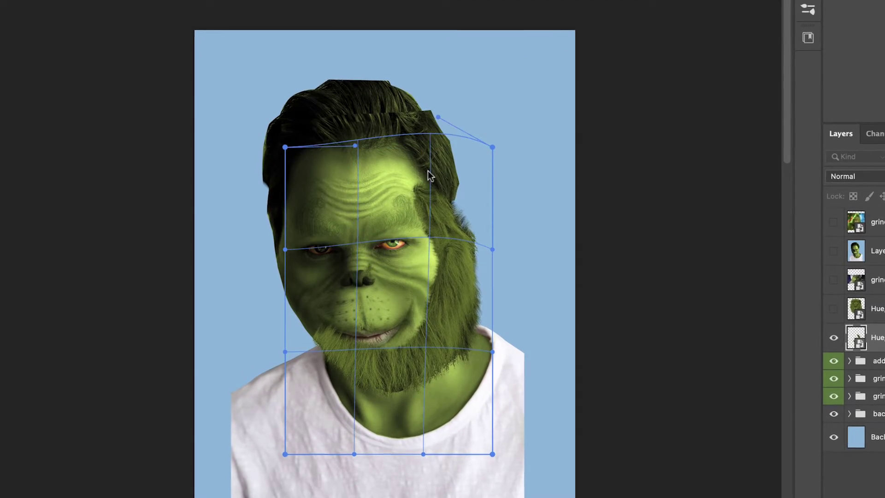
Warp the remaining mane piece so it follows the Grinch's right cheek, jaw and chin, and apply the transform
{"action": "left_click_drag", "start_coordinate": [428, 171], "coordinate": [434, 158]}
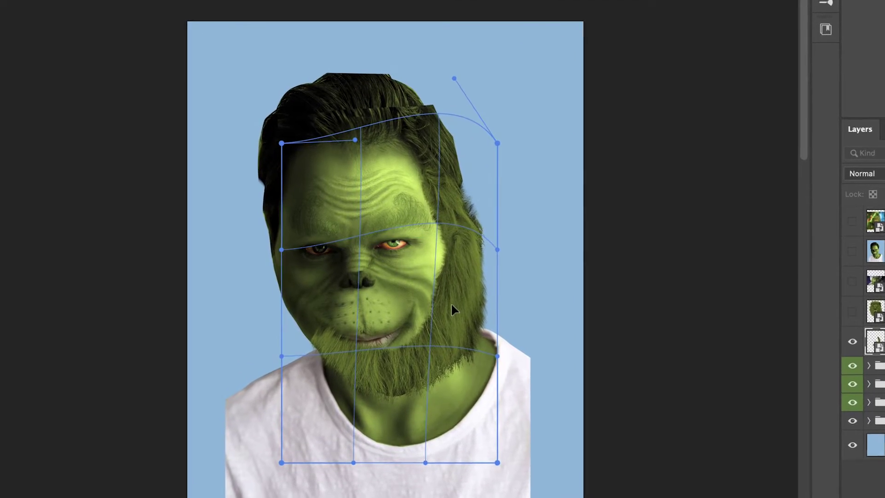
{"action": "left_click_drag", "start_coordinate": [400, 374], "coordinate": [389, 384]}
{"action": "left_click_drag", "start_coordinate": [442, 232], "coordinate": [471, 240]}
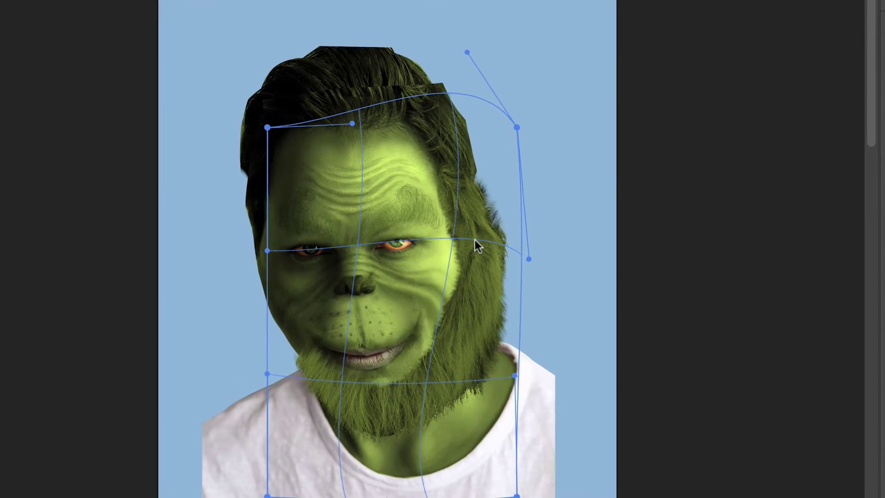
{"action": "left_click_drag", "start_coordinate": [391, 401], "coordinate": [388, 409]}
{"action": "left_click_drag", "start_coordinate": [475, 226], "coordinate": [478, 215]}
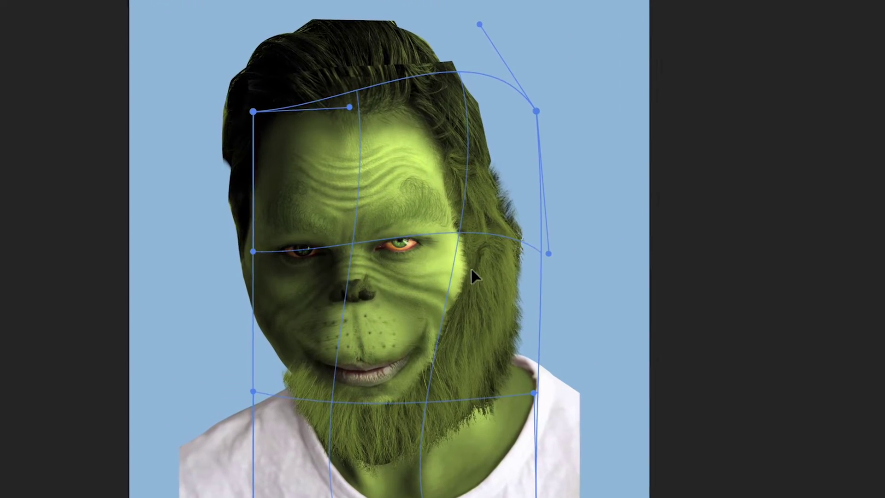
{"action": "key", "text": "Return"}
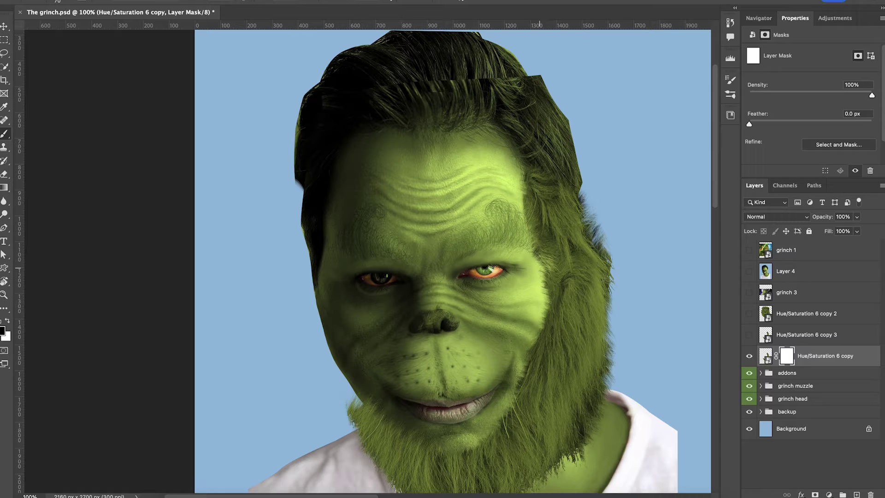
Hide the mane's inner edge along the cheek and jaw by painting black on the Hue/Saturation 6 copy mask
{"action": "mouse_move", "coordinate": [540, 268]}
{"action": "left_mouse_down"}
{"action": "mouse_move", "coordinate": [539, 285]}
{"action": "mouse_move", "coordinate": [525, 203]}
{"action": "mouse_move", "coordinate": [548, 314]}
{"action": "mouse_move", "coordinate": [535, 365]}
{"action": "mouse_move", "coordinate": [555, 277]}
{"action": "mouse_move", "coordinate": [551, 351]}
{"action": "mouse_move", "coordinate": [523, 398]}
{"action": "left_mouse_up"}
{"action": "mouse_move", "coordinate": [553, 298]}
{"action": "left_mouse_down"}
{"action": "mouse_move", "coordinate": [539, 372]}
{"action": "mouse_move", "coordinate": [477, 439]}
{"action": "mouse_move", "coordinate": [483, 351]}
{"action": "mouse_move", "coordinate": [423, 380]}
{"action": "mouse_move", "coordinate": [322, 325]}
{"action": "left_mouse_up"}
{"action": "left_click", "coordinate": [509, 438], "text": "super"}
{"action": "key", "text": "bracketright"}
{"action": "key", "text": "bracketright"}
Restore fine fur along the cheek edge by painting white on the mask with a smaller brush
{"action": "key", "text": "x"}
{"action": "key", "text": "bracketleft"}
{"action": "key", "text": "bracketleft"}
{"action": "key", "text": "bracketleft"}
{"action": "key", "text": "bracketleft"}
{"action": "mouse_move", "coordinate": [657, 121]}
{"action": "left_mouse_down"}
{"action": "mouse_move", "coordinate": [468, 233]}
{"action": "mouse_move", "coordinate": [466, 216]}
{"action": "mouse_move", "coordinate": [470, 237]}
{"action": "left_mouse_up"}
{"action": "left_click_drag", "start_coordinate": [459, 198], "coordinate": [448, 122]}
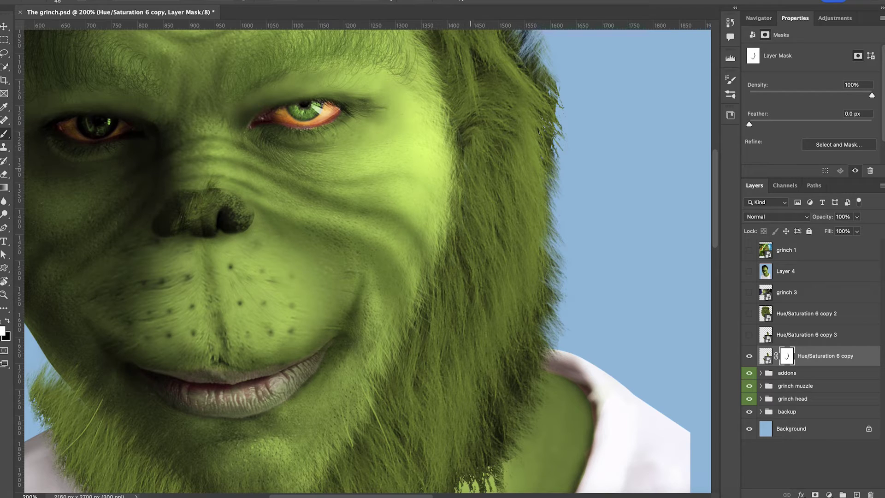
{"action": "left_click_drag", "start_coordinate": [458, 182], "coordinate": [454, 157]}
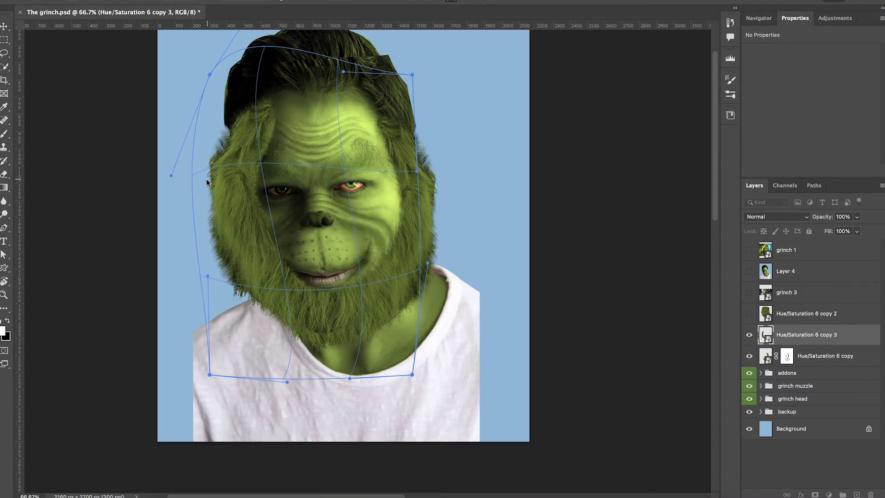
Warp the Hue/Saturation 6 copy 3 fur around the shadowed left cheek and jaw, and trim its edges
{"action": "left_click_drag", "start_coordinate": [206, 178], "coordinate": [263, 110]}
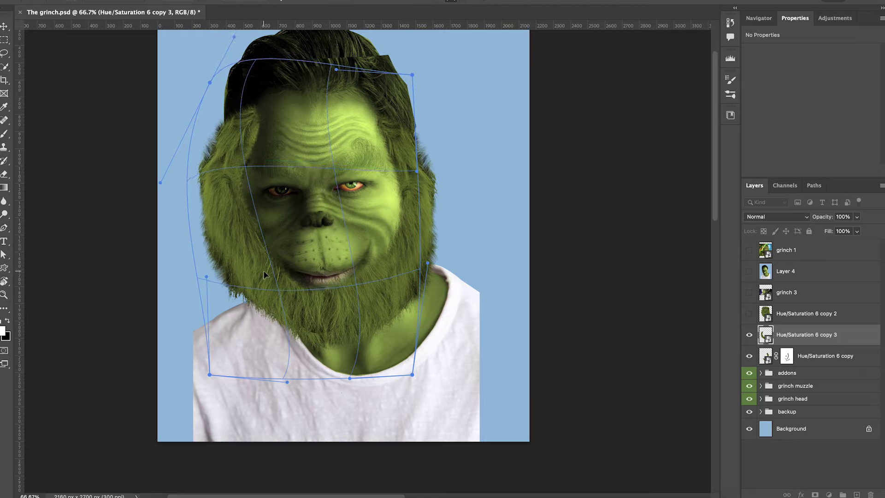
{"action": "left_click_drag", "start_coordinate": [264, 271], "coordinate": [259, 282]}
{"action": "left_click_drag", "start_coordinate": [221, 121], "coordinate": [236, 115]}
{"action": "left_click_drag", "start_coordinate": [243, 194], "coordinate": [170, 255]}
{"action": "left_click_drag", "start_coordinate": [242, 122], "coordinate": [184, 160]}
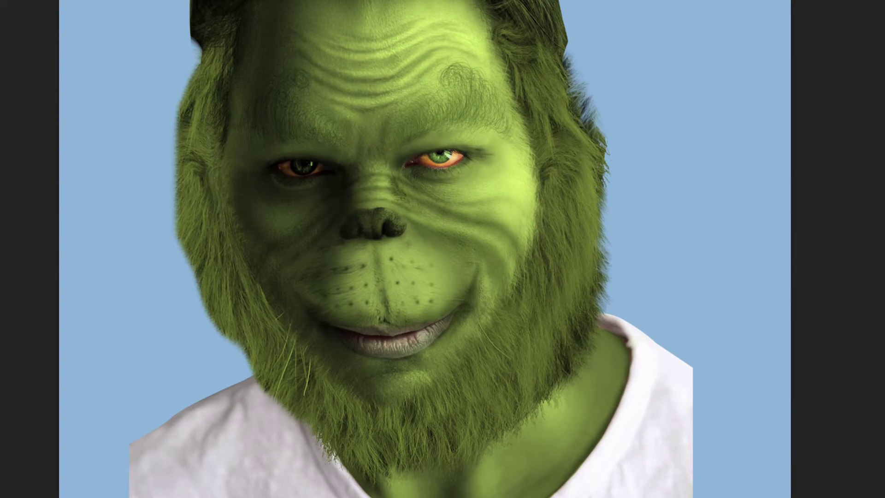
Brush fine hair strands along the outer edge of the left-side fur, down over the neck and shirt
{"action": "left_click_drag", "start_coordinate": [293, 413], "coordinate": [301, 440]}
{"action": "left_click_drag", "start_coordinate": [276, 398], "coordinate": [290, 434]}
{"action": "left_click_drag", "start_coordinate": [306, 429], "coordinate": [314, 454]}
{"action": "left_click_drag", "start_coordinate": [269, 391], "coordinate": [281, 428]}
{"action": "left_click_drag", "start_coordinate": [248, 349], "coordinate": [246, 376]}
{"action": "mouse_move", "coordinate": [231, 334]}
{"action": "left_mouse_down"}
{"action": "mouse_move", "coordinate": [234, 362]}
{"action": "mouse_move", "coordinate": [217, 335]}
{"action": "mouse_move", "coordinate": [258, 392]}
{"action": "mouse_move", "coordinate": [346, 444]}
{"action": "left_mouse_up"}
{"action": "mouse_move", "coordinate": [225, 311]}
{"action": "left_mouse_down"}
{"action": "mouse_move", "coordinate": [191, 277]}
{"action": "mouse_move", "coordinate": [173, 230]}
{"action": "mouse_move", "coordinate": [242, 371]}
{"action": "mouse_move", "coordinate": [191, 288]}
{"action": "mouse_move", "coordinate": [168, 185]}
{"action": "mouse_move", "coordinate": [184, 164]}
{"action": "mouse_move", "coordinate": [168, 127]}
{"action": "mouse_move", "coordinate": [161, 203]}
{"action": "mouse_move", "coordinate": [170, 244]}
{"action": "mouse_move", "coordinate": [192, 274]}
{"action": "mouse_move", "coordinate": [221, 369]}
{"action": "mouse_move", "coordinate": [299, 457]}
{"action": "left_mouse_up"}
Shade the right-side fur where it meets the bright cheek, using soft brush strokes
{"action": "mouse_move", "coordinate": [544, 185]}
{"action": "left_mouse_down"}
{"action": "mouse_move", "coordinate": [550, 222]}
{"action": "mouse_move", "coordinate": [541, 219]}
{"action": "mouse_move", "coordinate": [568, 266]}
{"action": "mouse_move", "coordinate": [544, 344]}
{"action": "left_mouse_up"}
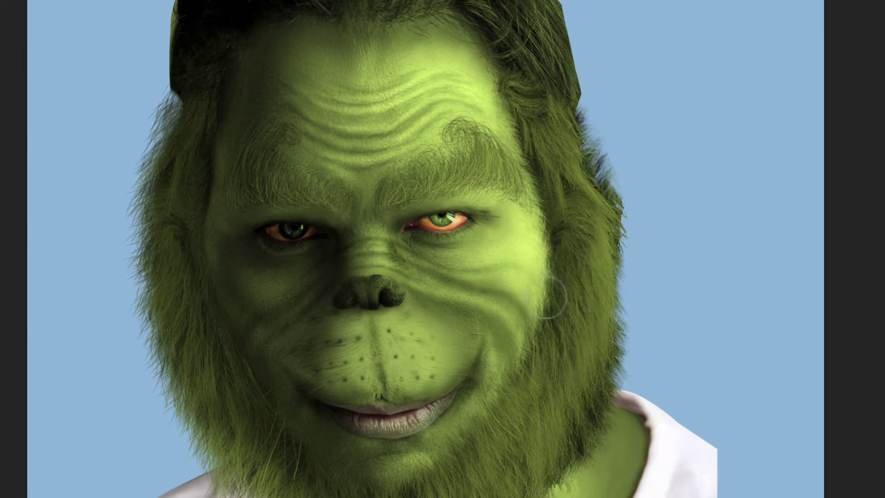
{"action": "left_click_drag", "start_coordinate": [547, 299], "coordinate": [523, 369]}
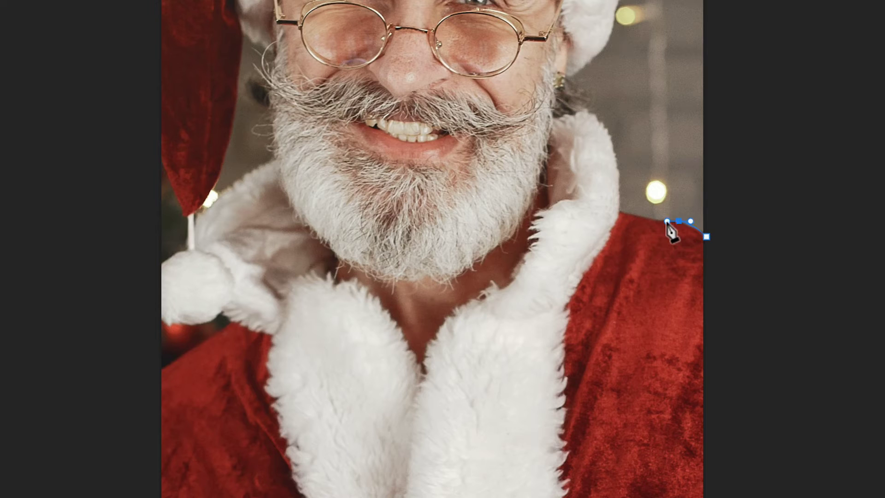
Trace the Santa suit with the Pen tool along the right shoulder, the raised fur collar and the neckline below the beard
{"action": "left_click", "coordinate": [654, 222]}
{"action": "left_click", "coordinate": [619, 214]}
{"action": "left_click", "coordinate": [616, 160]}
{"action": "left_click", "coordinate": [603, 124]}
{"action": "left_click", "coordinate": [578, 114]}
{"action": "left_click", "coordinate": [554, 119]}
{"action": "left_click", "coordinate": [548, 205]}
{"action": "left_click", "coordinate": [537, 216]}
{"action": "left_click", "coordinate": [517, 270]}
{"action": "left_click", "coordinate": [498, 290]}
{"action": "left_click", "coordinate": [493, 287]}
{"action": "left_click", "coordinate": [455, 315]}
{"action": "left_click", "coordinate": [427, 344]}
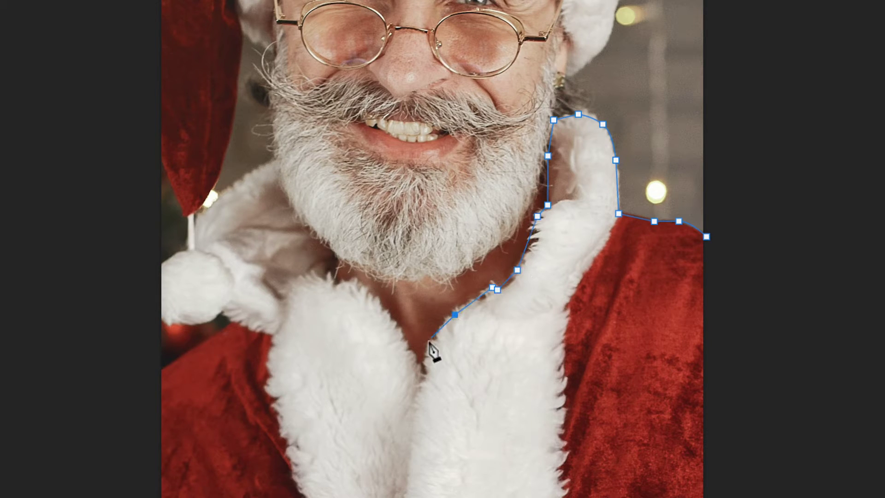
{"action": "left_click", "coordinate": [420, 376]}
{"action": "left_click_drag", "start_coordinate": [384, 303], "coordinate": [375, 299]}
{"action": "left_click", "coordinate": [336, 281]}
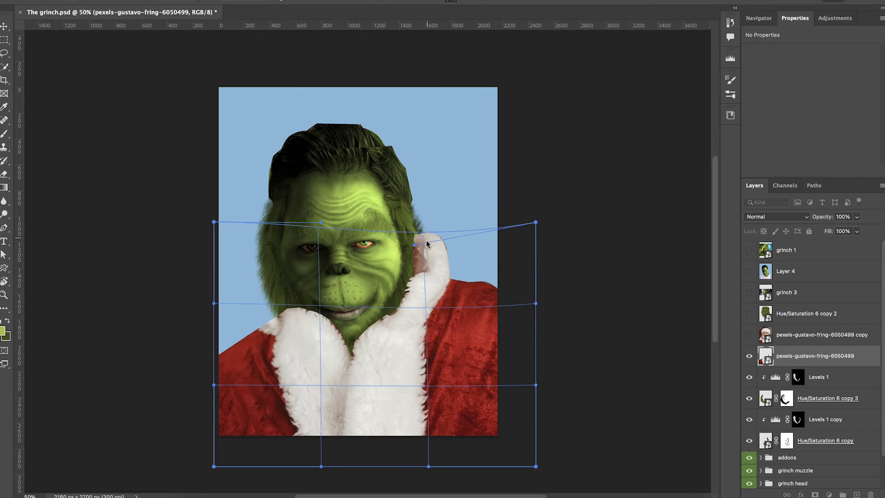
Warp the cut-out Santa suit so its right collar and both shoulders sit lower around the Grinch's neck
{"action": "left_click_drag", "start_coordinate": [535, 227], "coordinate": [556, 299]}
{"action": "left_click_drag", "start_coordinate": [213, 222], "coordinate": [231, 235]}
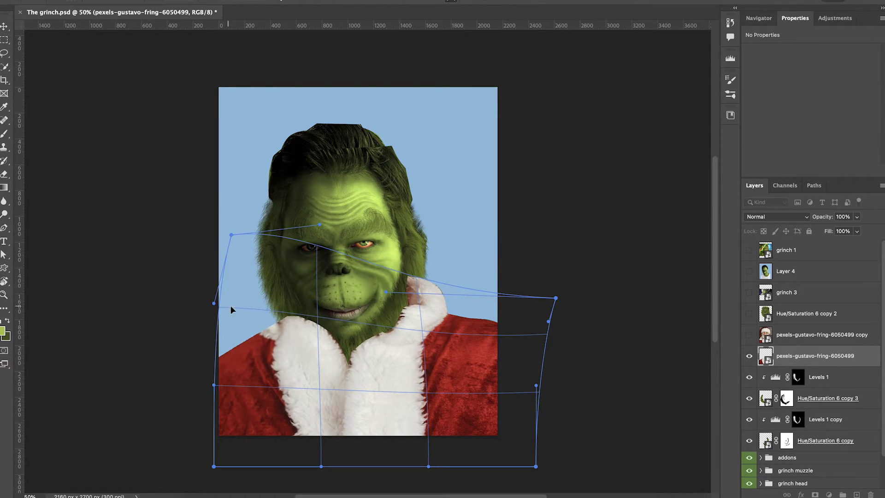
{"action": "left_click_drag", "start_coordinate": [214, 303], "coordinate": [217, 352]}
{"action": "left_click_drag", "start_coordinate": [214, 384], "coordinate": [200, 391]}
{"action": "left_click_drag", "start_coordinate": [217, 351], "coordinate": [251, 307]}
{"action": "left_click_drag", "start_coordinate": [201, 391], "coordinate": [175, 406]}
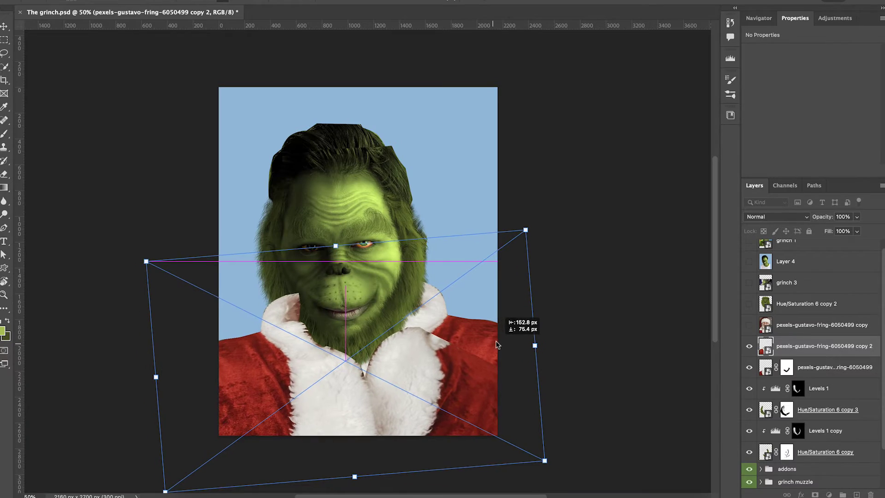
Position and rotate the suit copy, and warp it so its collar and shoulder fit the left side of the neck
{"action": "left_click_drag", "start_coordinate": [493, 344], "coordinate": [504, 344]}
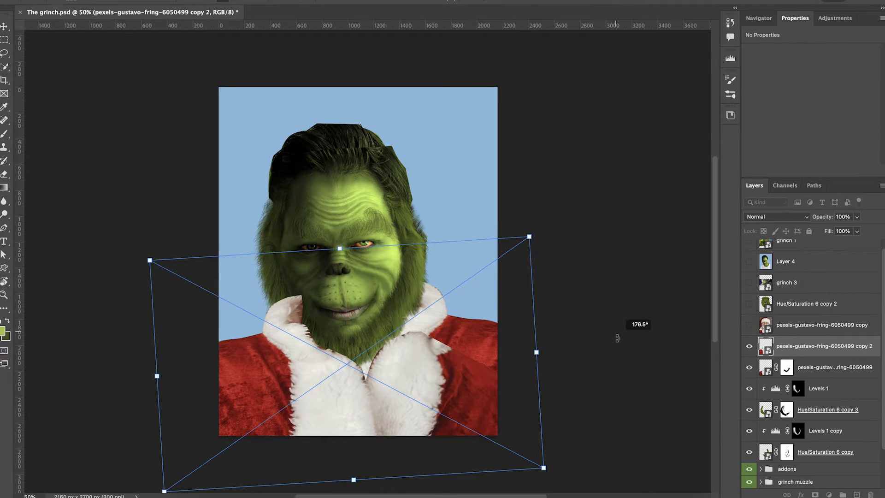
{"action": "right_click", "coordinate": [354, 371]}
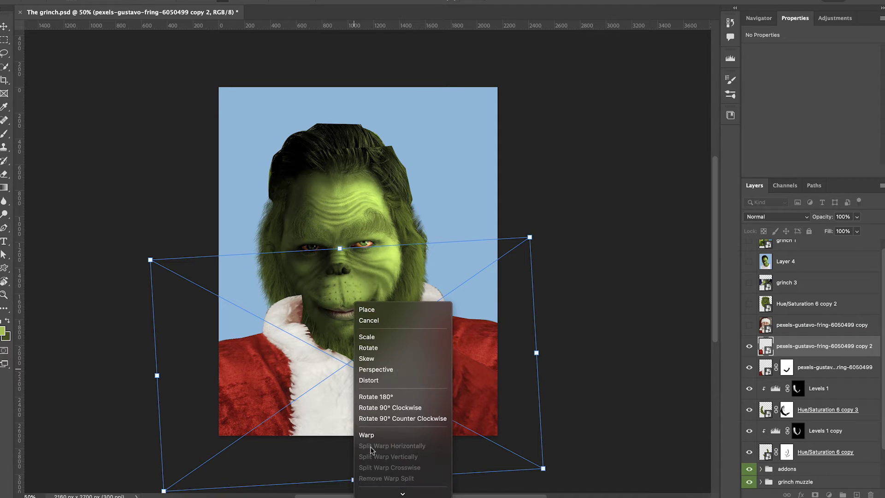
{"action": "left_click", "coordinate": [383, 435]}
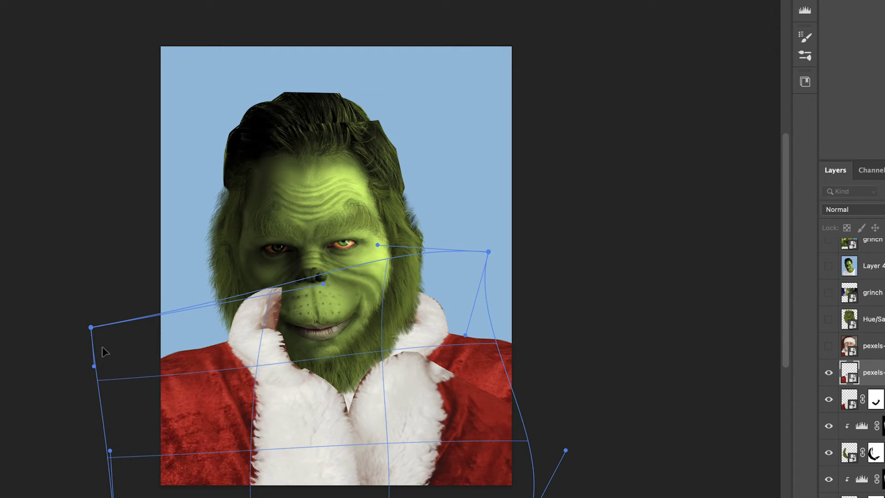
{"action": "left_click_drag", "start_coordinate": [101, 347], "coordinate": [99, 382]}
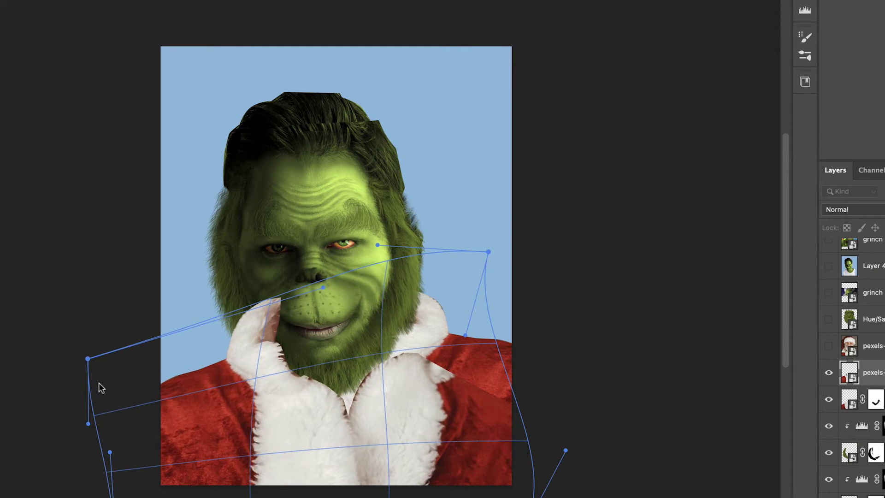
{"action": "left_click_drag", "start_coordinate": [235, 312], "coordinate": [218, 301]}
{"action": "left_click_drag", "start_coordinate": [312, 381], "coordinate": [321, 405]}
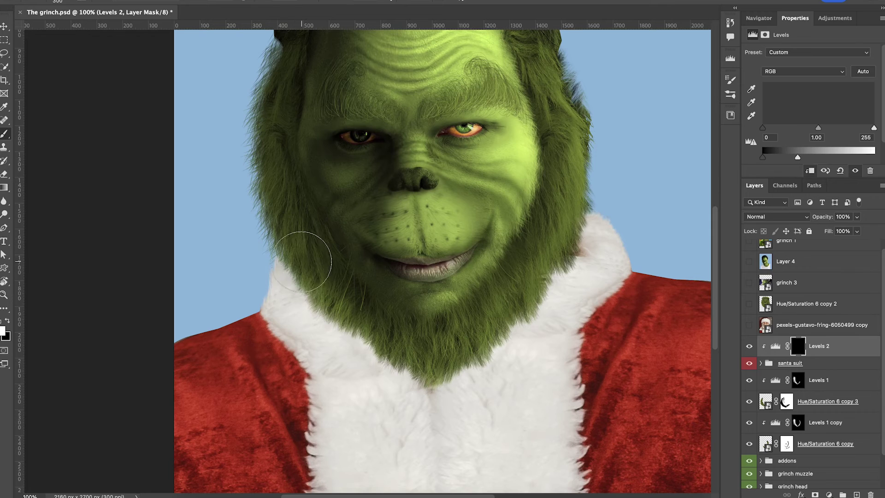
Paint shadows on the Levels 2 mask beneath the beard and across the left half of the Santa suit
{"action": "mouse_move", "coordinate": [297, 257]}
{"action": "left_mouse_down"}
{"action": "mouse_move", "coordinate": [318, 295]}
{"action": "mouse_move", "coordinate": [425, 382]}
{"action": "mouse_move", "coordinate": [456, 378]}
{"action": "mouse_move", "coordinate": [493, 341]}
{"action": "left_mouse_up"}
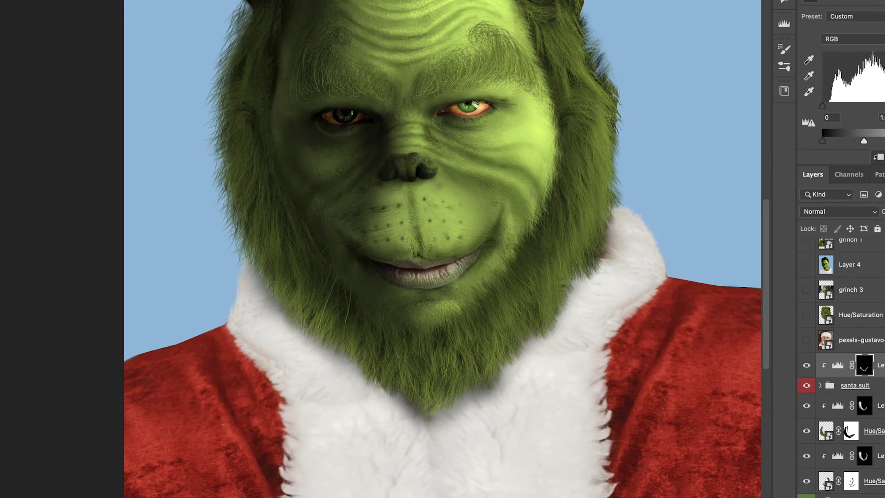
{"action": "mouse_move", "coordinate": [404, 414]}
{"action": "left_mouse_down"}
{"action": "mouse_move", "coordinate": [271, 315]}
{"action": "mouse_move", "coordinate": [249, 334]}
{"action": "mouse_move", "coordinate": [224, 285]}
{"action": "mouse_move", "coordinate": [149, 474]}
{"action": "mouse_move", "coordinate": [163, 455]}
{"action": "mouse_move", "coordinate": [306, 425]}
{"action": "mouse_move", "coordinate": [309, 358]}
{"action": "mouse_move", "coordinate": [363, 459]}
{"action": "mouse_move", "coordinate": [326, 407]}
{"action": "mouse_move", "coordinate": [171, 495]}
{"action": "mouse_move", "coordinate": [229, 358]}
{"action": "mouse_move", "coordinate": [239, 287]}
{"action": "mouse_move", "coordinate": [228, 258]}
{"action": "left_mouse_up"}
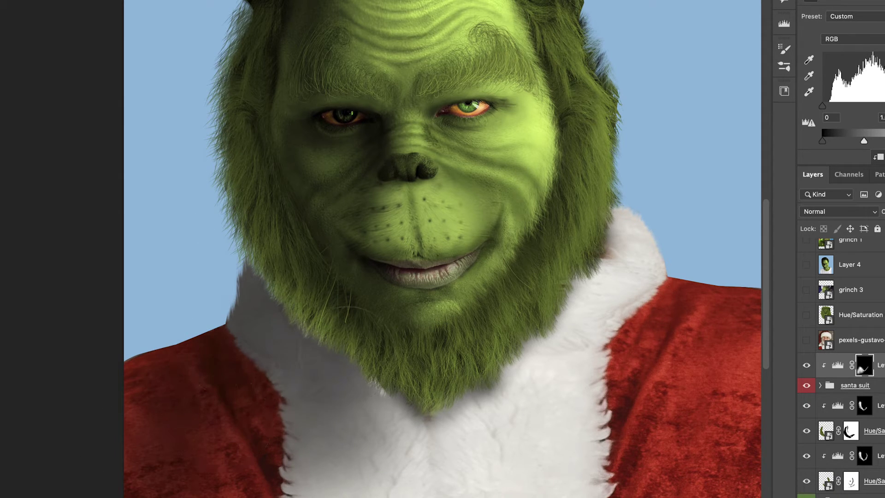
{"action": "mouse_move", "coordinate": [364, 397]}
{"action": "left_mouse_down"}
{"action": "mouse_move", "coordinate": [360, 461]}
{"action": "mouse_move", "coordinate": [279, 431]}
{"action": "mouse_move", "coordinate": [273, 360]}
{"action": "left_mouse_up"}
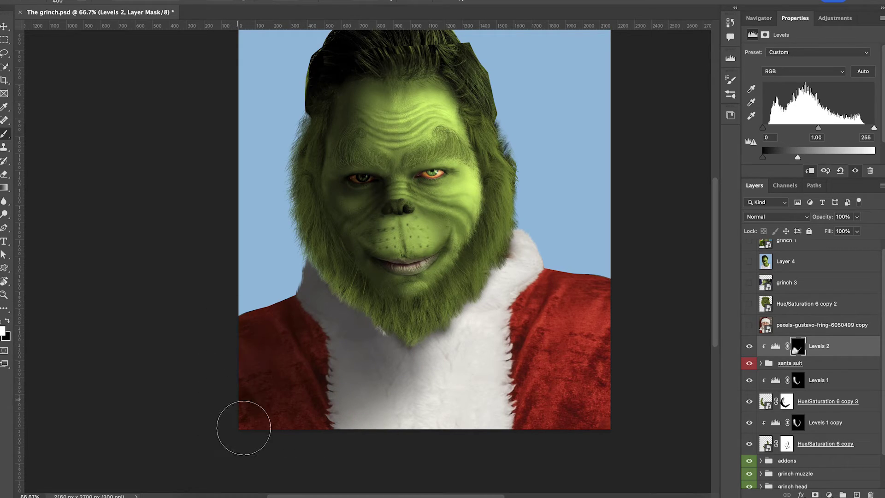
Refine the suit shading on the Levels 2 mask, lightening the lower fur trim and darkening below the right beard and along the right trim
{"action": "key", "text": "x"}
{"action": "left_click_drag", "start_coordinate": [399, 370], "coordinate": [392, 389]}
{"action": "key", "text": "x"}
{"action": "left_click_drag", "start_coordinate": [418, 336], "coordinate": [510, 256]}
{"action": "mouse_move", "coordinate": [520, 394]}
{"action": "left_mouse_down"}
{"action": "mouse_move", "coordinate": [578, 443]}
{"action": "mouse_move", "coordinate": [542, 351]}
{"action": "mouse_move", "coordinate": [458, 439]}
{"action": "mouse_move", "coordinate": [534, 410]}
{"action": "left_mouse_up"}
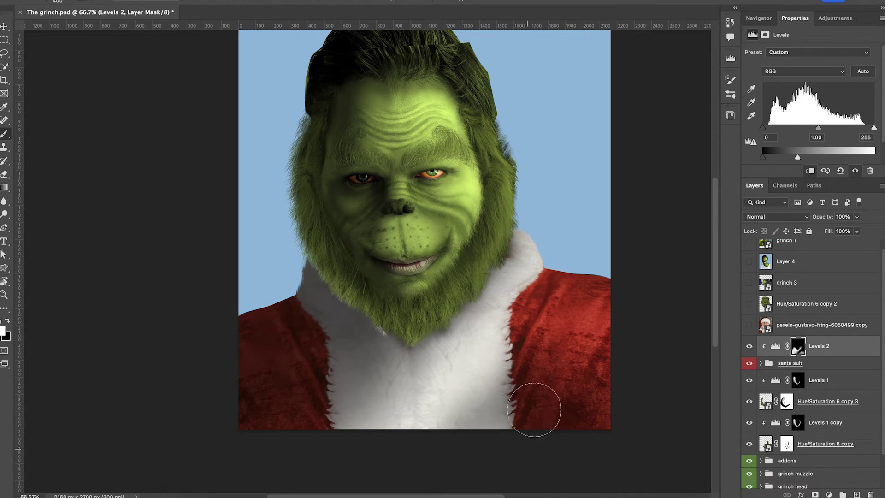
{"action": "key", "text": "x"}
{"action": "left_click_drag", "start_coordinate": [471, 428], "coordinate": [485, 404]}
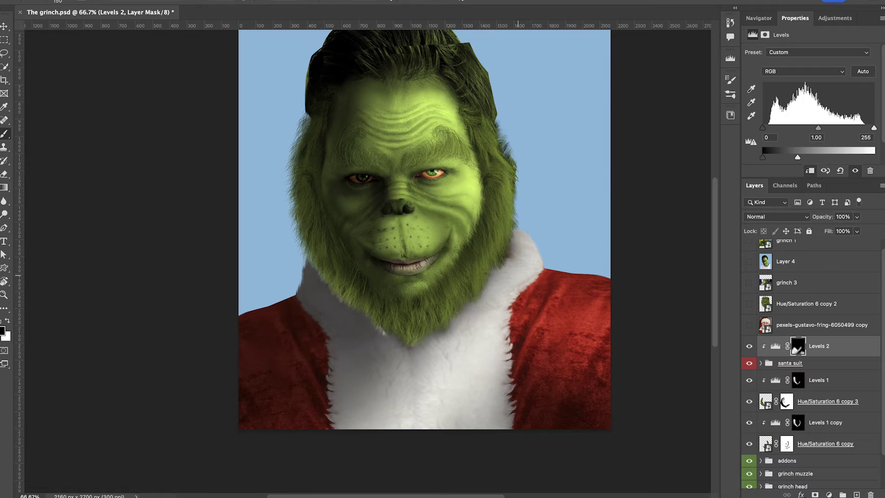
Paint another soft shadow on the Levels 2 mask along the lower right edge of the beard
{"action": "left_click_drag", "start_coordinate": [493, 304], "coordinate": [434, 351]}
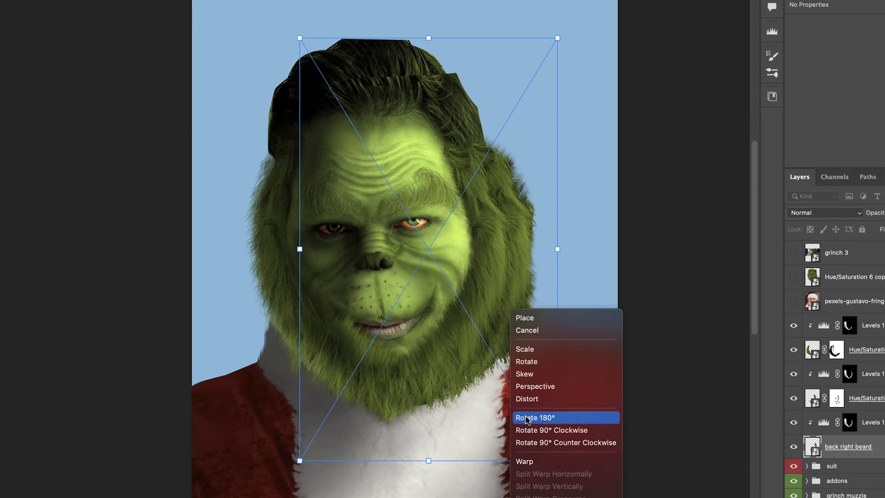
Rotate the back right beard piece 180° and warp it to follow the fur on the right side of the face
{"action": "left_click", "coordinate": [524, 415]}
{"action": "left_click_drag", "start_coordinate": [508, 169], "coordinate": [557, 345]}
{"action": "left_click_drag", "start_coordinate": [481, 95], "coordinate": [434, 93]}
{"action": "left_click_drag", "start_coordinate": [537, 163], "coordinate": [517, 157]}
{"action": "left_click_drag", "start_coordinate": [537, 224], "coordinate": [552, 196]}
{"action": "left_click_drag", "start_coordinate": [549, 294], "coordinate": [564, 295]}
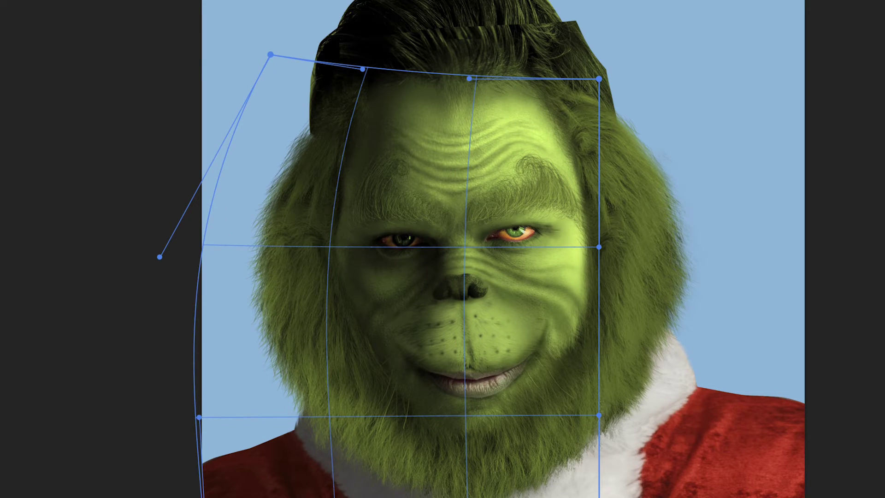
Warp the beard piece on the left side of the face so its outer edge rounds smoothly from temple to collar
{"action": "left_click_drag", "start_coordinate": [206, 283], "coordinate": [217, 386]}
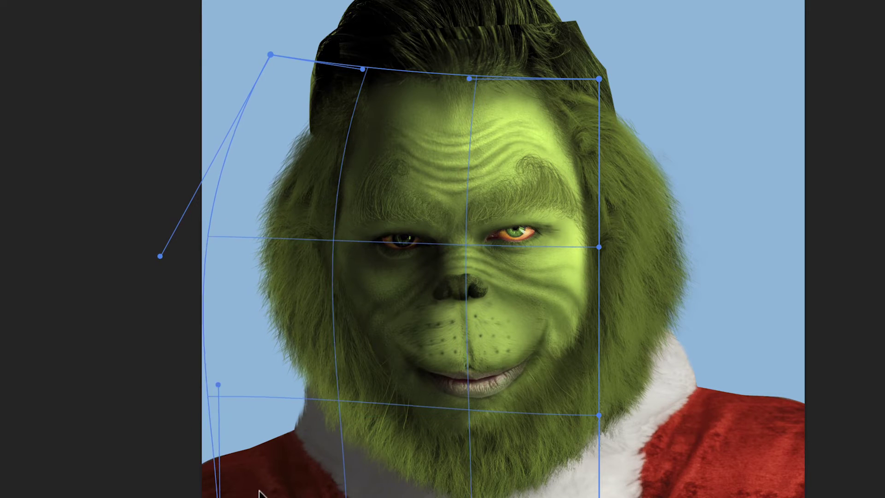
{"action": "left_click_drag", "start_coordinate": [214, 338], "coordinate": [209, 336]}
{"action": "left_click_drag", "start_coordinate": [280, 103], "coordinate": [300, 65]}
{"action": "left_click_drag", "start_coordinate": [247, 284], "coordinate": [239, 286]}
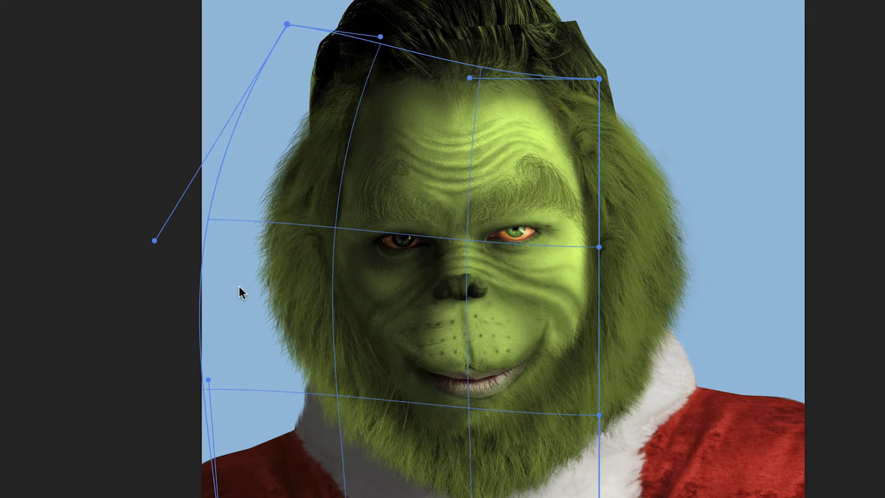
{"action": "left_click_drag", "start_coordinate": [266, 232], "coordinate": [272, 286]}
{"action": "left_click_drag", "start_coordinate": [297, 66], "coordinate": [303, 61]}
{"action": "left_click_drag", "start_coordinate": [272, 337], "coordinate": [270, 345]}
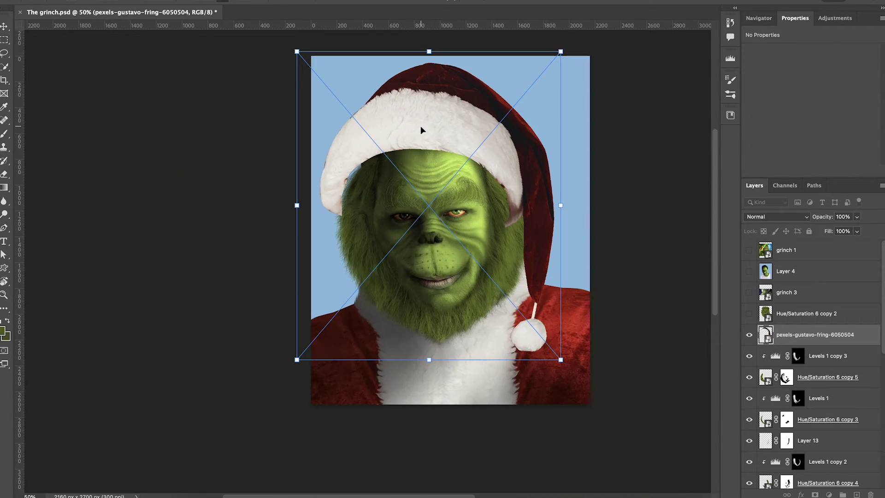
Position the Santa hat on the Grinch's head and warp its brim and crown to fit the head's shape
{"action": "left_click_drag", "start_coordinate": [421, 129], "coordinate": [424, 141]}
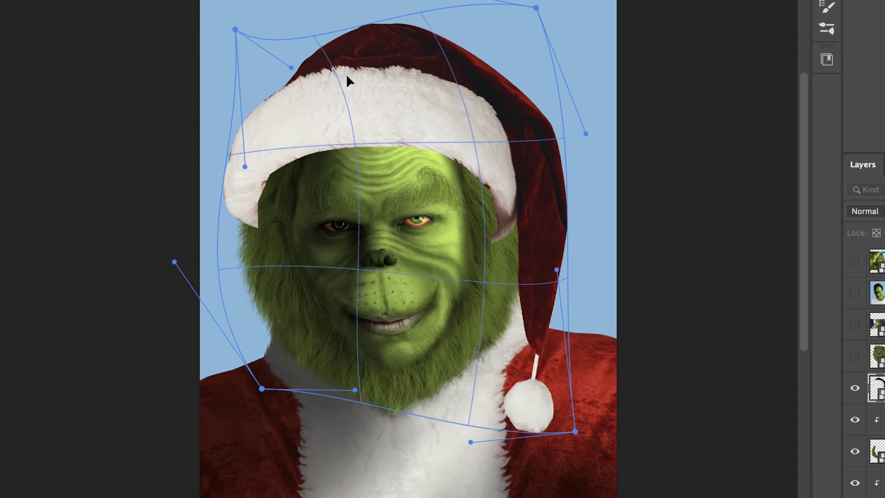
{"action": "left_click_drag", "start_coordinate": [347, 74], "coordinate": [254, 88]}
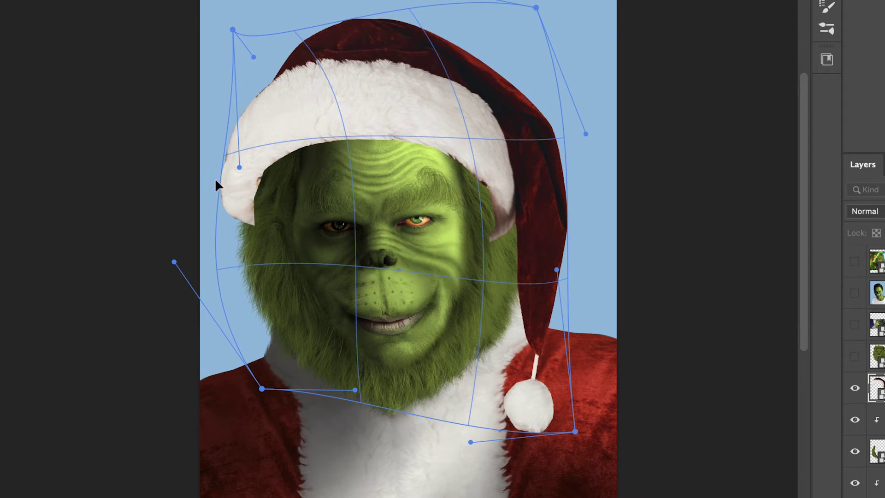
{"action": "left_click_drag", "start_coordinate": [217, 180], "coordinate": [236, 142]}
{"action": "left_click_drag", "start_coordinate": [262, 388], "coordinate": [267, 367]}
{"action": "left_click_drag", "start_coordinate": [252, 211], "coordinate": [267, 207]}
{"action": "left_click_drag", "start_coordinate": [495, 71], "coordinate": [501, 31]}
{"action": "left_click_drag", "start_coordinate": [540, 0], "coordinate": [589, 0]}
{"action": "left_click_drag", "start_coordinate": [431, 92], "coordinate": [425, 96]}
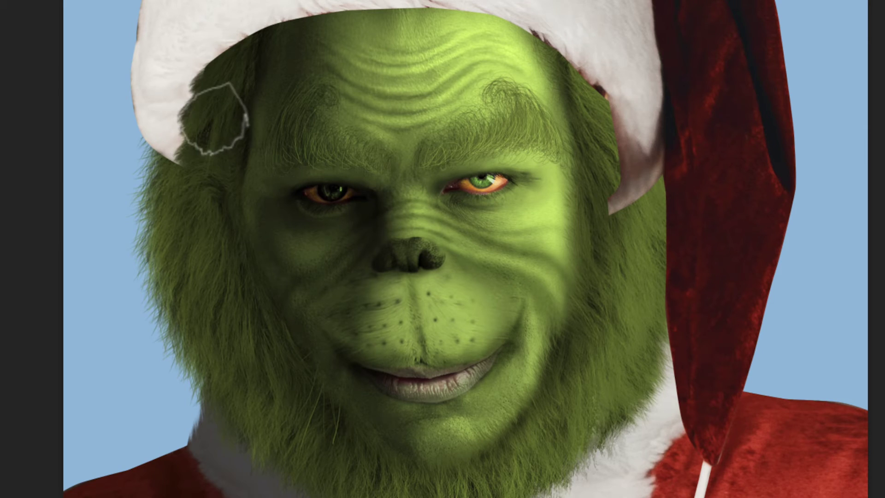
Mask away the inner edges of the hat brim on both sides so the face fur overlaps it
{"action": "mouse_move", "coordinate": [214, 119]}
{"action": "left_mouse_down"}
{"action": "mouse_move", "coordinate": [186, 172]}
{"action": "mouse_move", "coordinate": [195, 128]}
{"action": "mouse_move", "coordinate": [186, 159]}
{"action": "mouse_move", "coordinate": [201, 131]}
{"action": "mouse_move", "coordinate": [199, 107]}
{"action": "mouse_move", "coordinate": [196, 134]}
{"action": "mouse_move", "coordinate": [222, 120]}
{"action": "mouse_move", "coordinate": [216, 96]}
{"action": "mouse_move", "coordinate": [245, 69]}
{"action": "mouse_move", "coordinate": [223, 84]}
{"action": "left_mouse_up"}
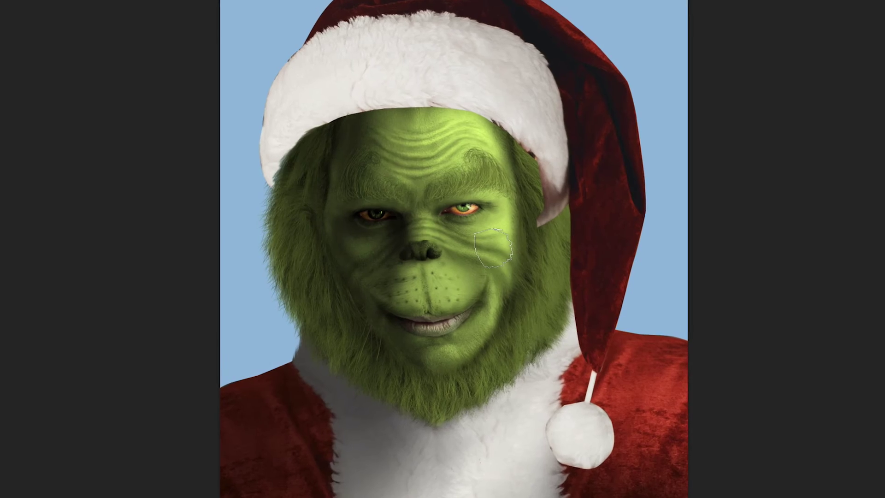
{"action": "left_click_drag", "start_coordinate": [534, 211], "coordinate": [544, 201]}
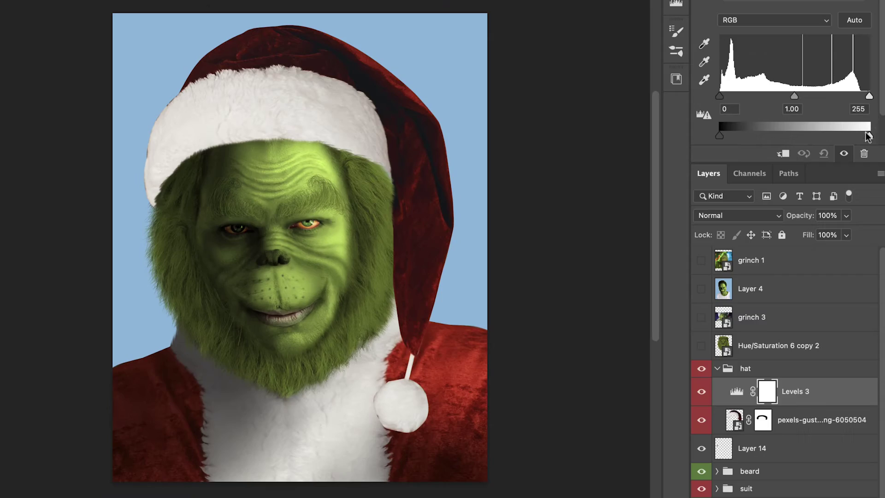
Lower the output white level on the hat's Levels 3 adjustment to darken strongly, and invert its mask to black
{"action": "left_click_drag", "start_coordinate": [867, 137], "coordinate": [752, 165]}
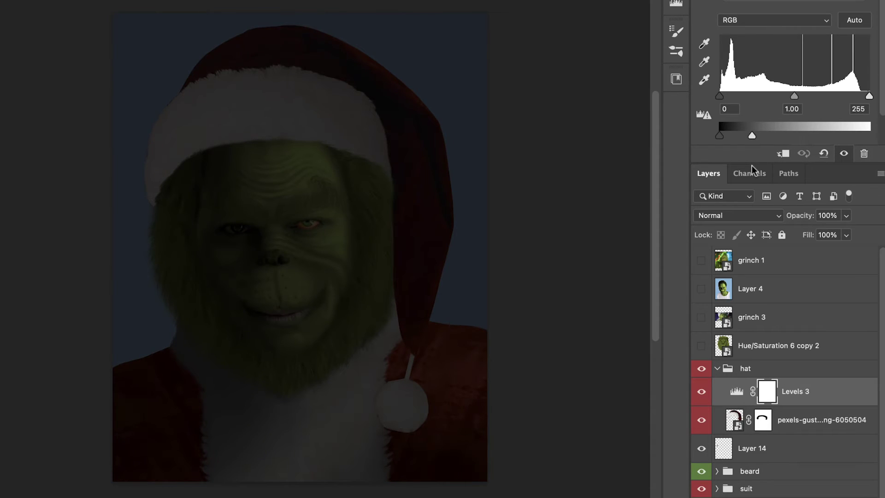
{"action": "key", "text": "ctrl+i"}
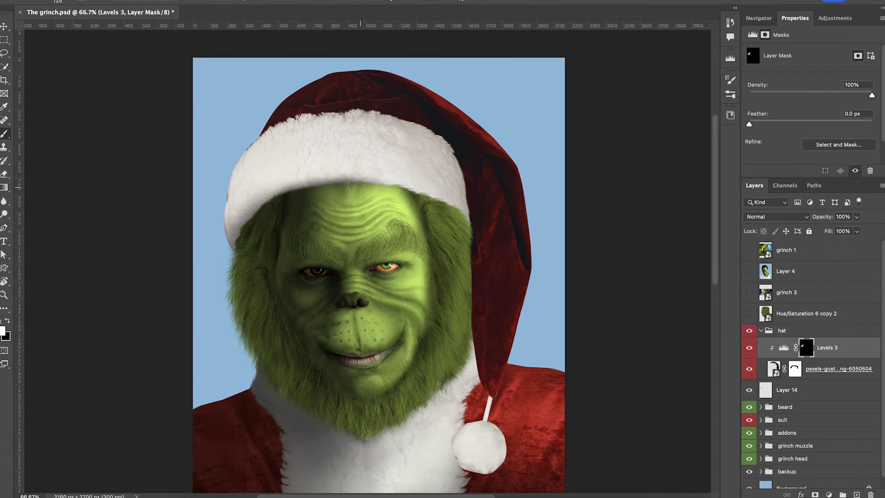
Paint shadows on the Levels 3 mask over the left and right sides of the hat's fur trim with an enlarged brush
{"action": "left_click_drag", "start_coordinate": [430, 135], "coordinate": [456, 194]}
{"action": "key", "text": "bracketright"}
{"action": "key", "text": "bracketright"}
{"action": "key", "text": "bracketright"}
{"action": "mouse_move", "coordinate": [263, 147]}
{"action": "left_mouse_down"}
{"action": "mouse_move", "coordinate": [240, 216]}
{"action": "mouse_move", "coordinate": [272, 171]}
{"action": "mouse_move", "coordinate": [245, 140]}
{"action": "mouse_move", "coordinate": [307, 186]}
{"action": "mouse_move", "coordinate": [447, 198]}
{"action": "left_mouse_up"}
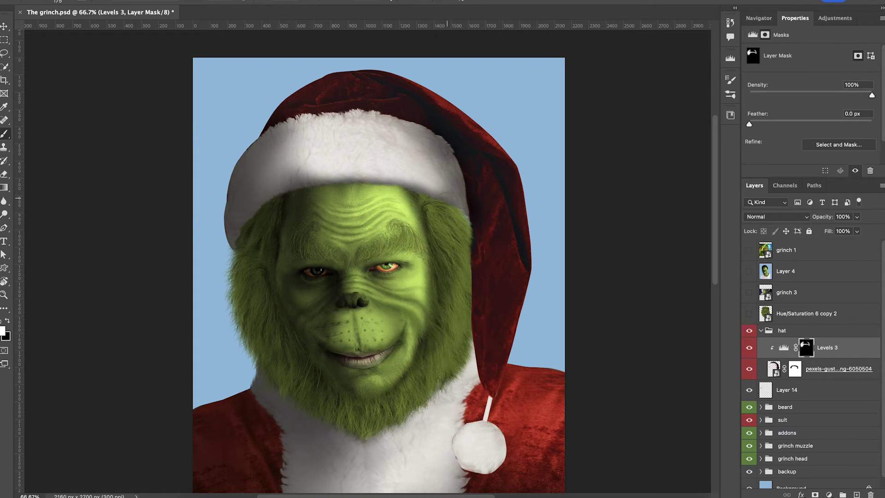
{"action": "left_click_drag", "start_coordinate": [417, 147], "coordinate": [448, 180]}
Soften the fur trim's shading with black on the Levels 3 mask, and brush along the pom-pom's left edge
{"action": "key", "text": "x"}
{"action": "left_click_drag", "start_coordinate": [441, 171], "coordinate": [409, 145]}
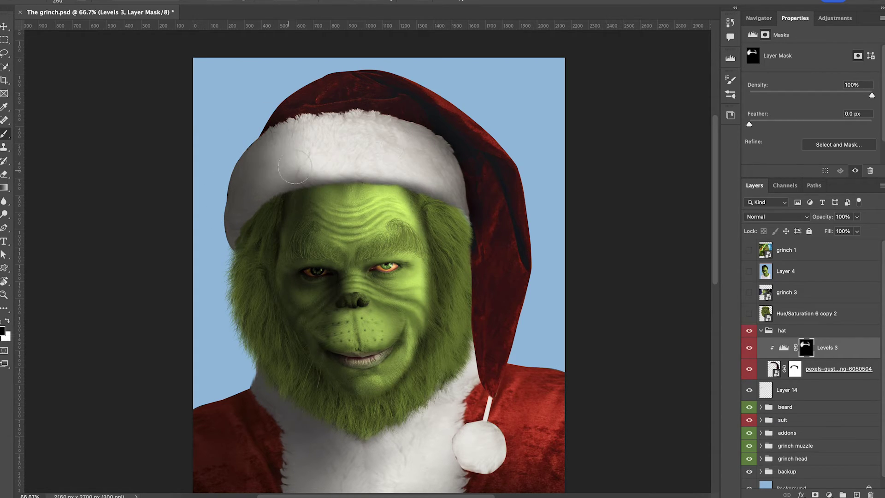
{"action": "left_click_drag", "start_coordinate": [295, 167], "coordinate": [289, 150]}
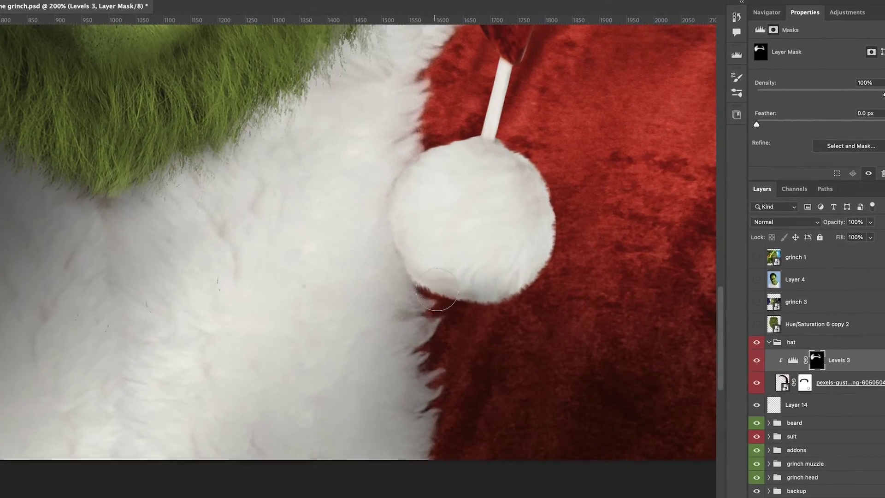
{"action": "left_click_drag", "start_coordinate": [425, 159], "coordinate": [397, 227]}
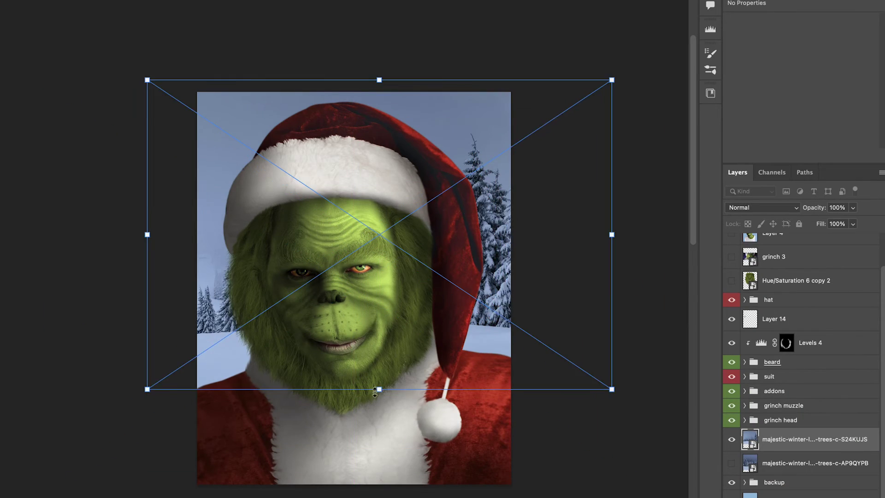
Enlarge the snowy forest background and boost its contrast with the black and white input levels of Levels 5
{"action": "left_click_drag", "start_coordinate": [613, 78], "coordinate": [676, 71]}
{"action": "key", "text": "Return"}
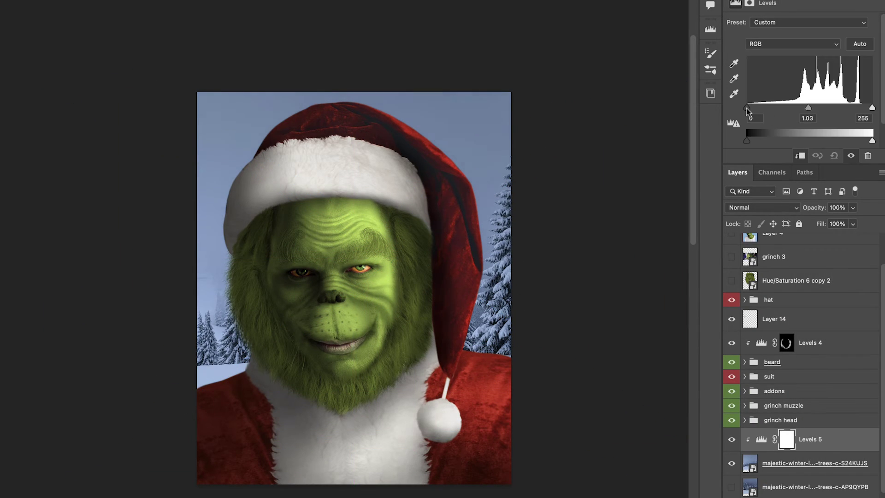
{"action": "left_click_drag", "start_coordinate": [747, 109], "coordinate": [776, 110]}
{"action": "left_click_drag", "start_coordinate": [873, 109], "coordinate": [863, 110]}
Darken the background with a clipped Levels 6 adjustment using a lower output white, and brush its mask around the figure
{"action": "left_click", "coordinate": [803, 497]}
{"action": "left_click", "coordinate": [816, 314]}
{"action": "left_click_drag", "start_coordinate": [872, 142], "coordinate": [820, 146]}
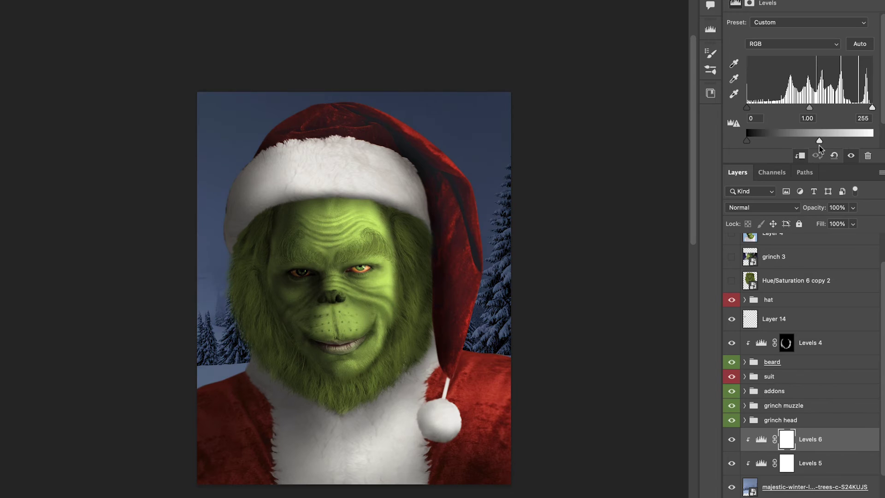
{"action": "mouse_move", "coordinate": [510, 230]}
{"action": "left_mouse_down"}
{"action": "mouse_move", "coordinate": [453, 135]}
{"action": "mouse_move", "coordinate": [476, 184]}
{"action": "mouse_move", "coordinate": [449, 85]}
{"action": "mouse_move", "coordinate": [232, 381]}
{"action": "left_mouse_up"}
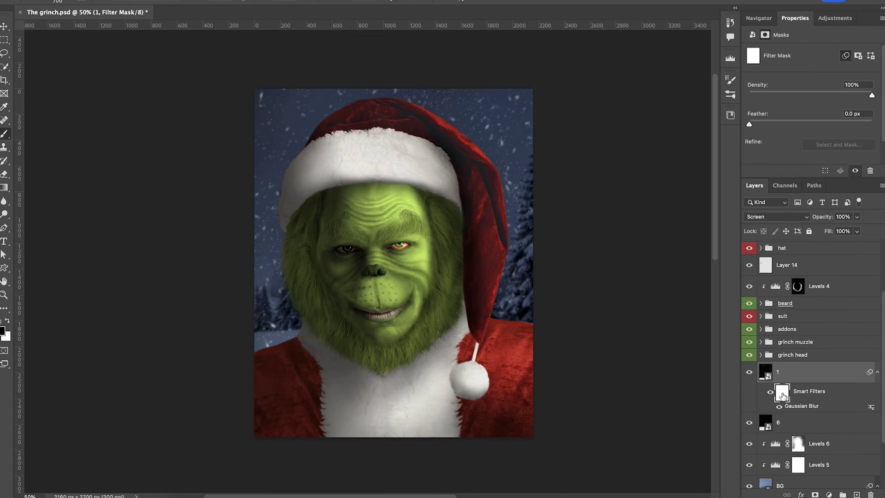
Compare the blurred snow overlay layer 1 hidden and shown, and give it a black layer mask
{"action": "key", "text": "super+i"}
{"action": "key", "text": "super+z"}
{"action": "left_click", "coordinate": [750, 373]}
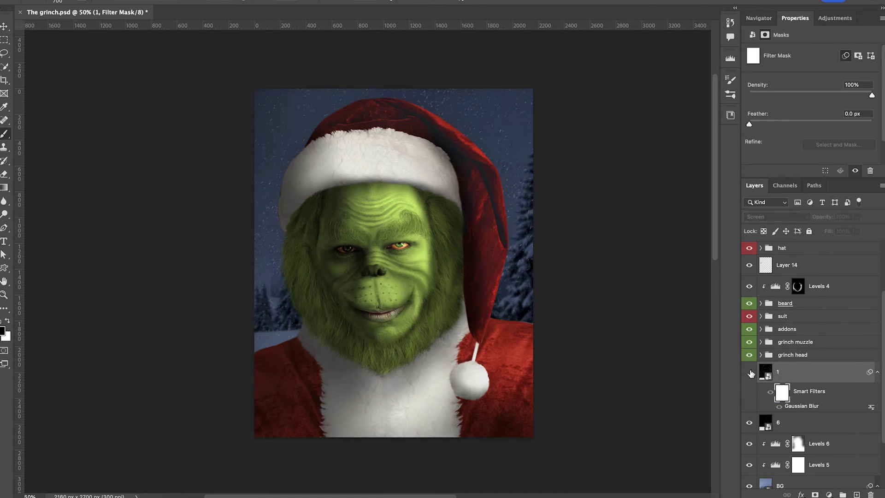
{"action": "left_click", "coordinate": [750, 372]}
{"action": "left_click", "coordinate": [816, 495], "text": "alt"}
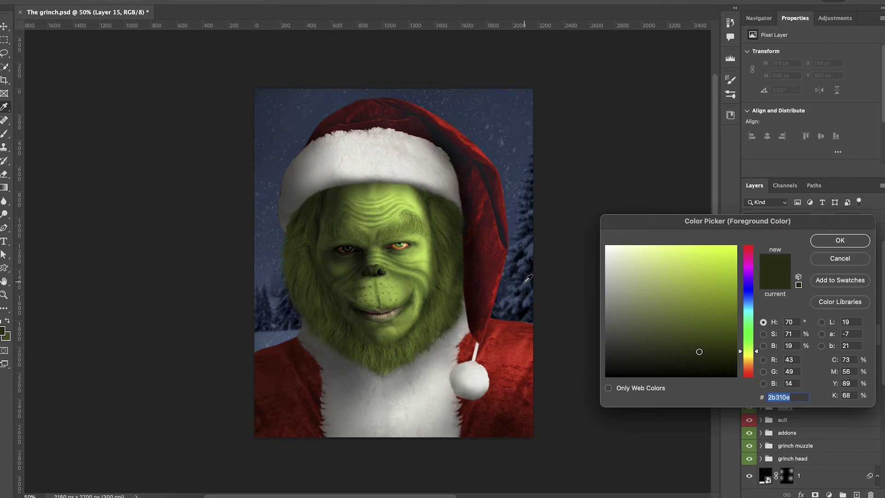
Paint white snow patches on Layer 15 over both shoulders and down the left sleeve of the Santa suit
{"action": "key", "text": "Return"}
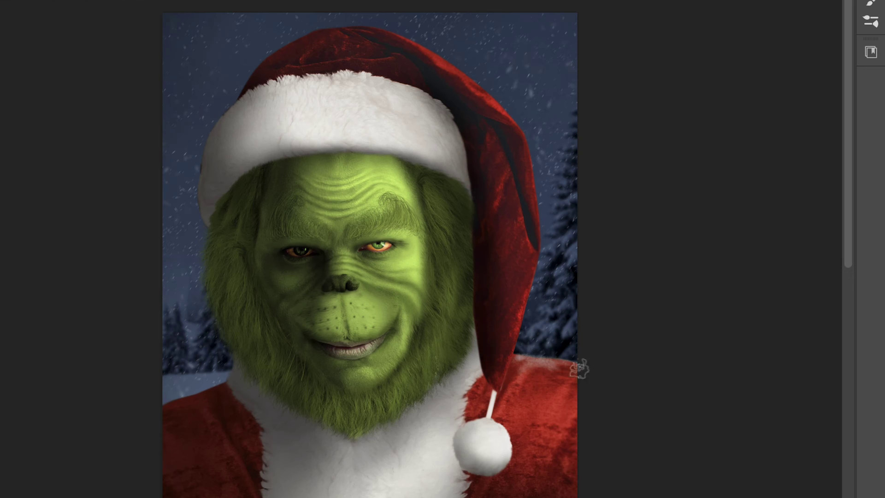
{"action": "left_click_drag", "start_coordinate": [538, 336], "coordinate": [512, 349]}
{"action": "left_click_drag", "start_coordinate": [168, 422], "coordinate": [183, 405]}
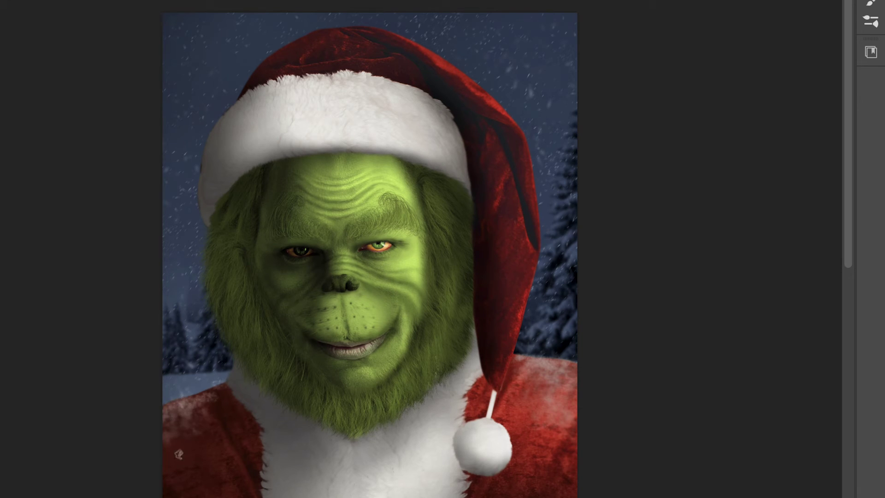
{"action": "key", "text": "Return"}
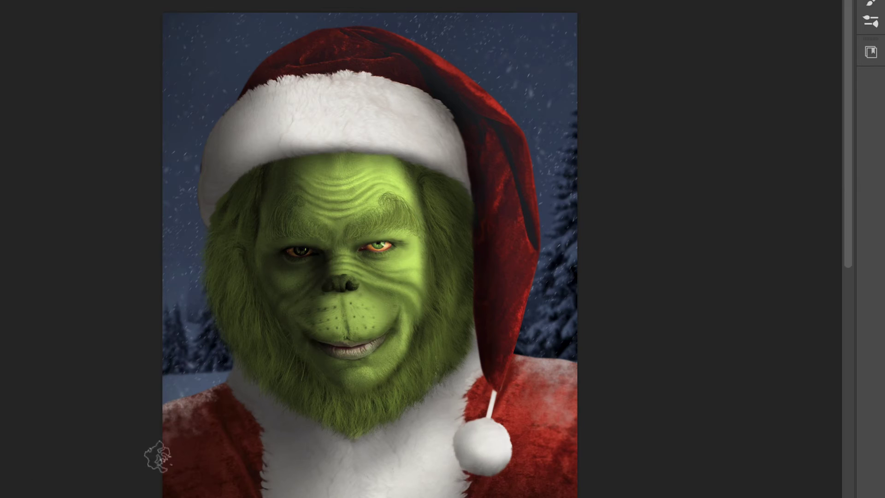
{"action": "left_click_drag", "start_coordinate": [168, 463], "coordinate": [247, 482]}
{"action": "key", "text": "Return"}
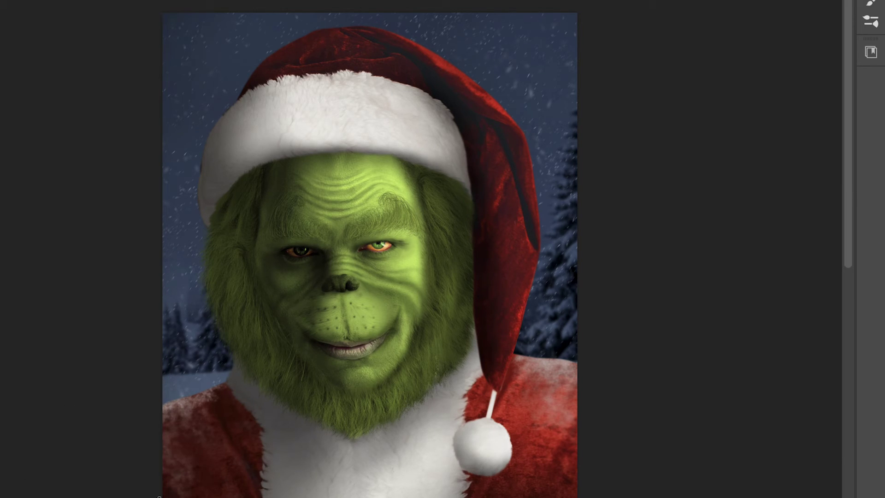
{"action": "key", "text": "Return"}
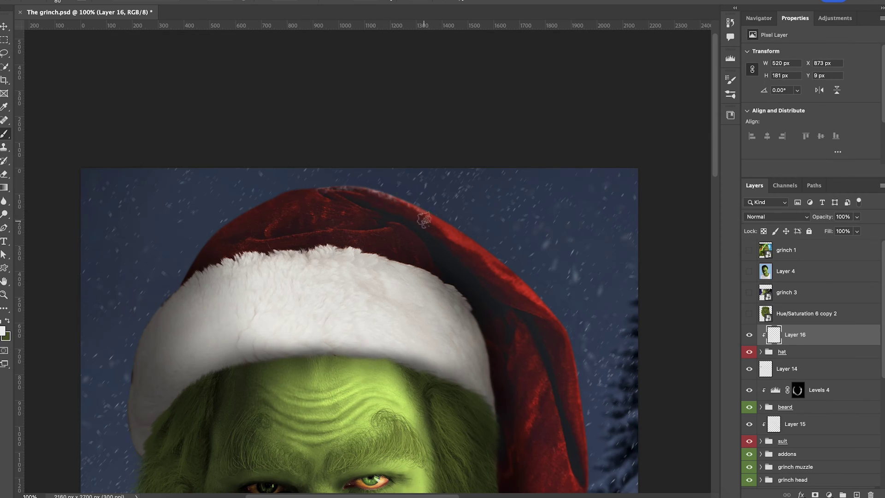
Dust white snow along the hat's crown on Layer 16, and adjust the black input level of its Levels 7 adjustment
{"action": "left_click_drag", "start_coordinate": [322, 189], "coordinate": [206, 238]}
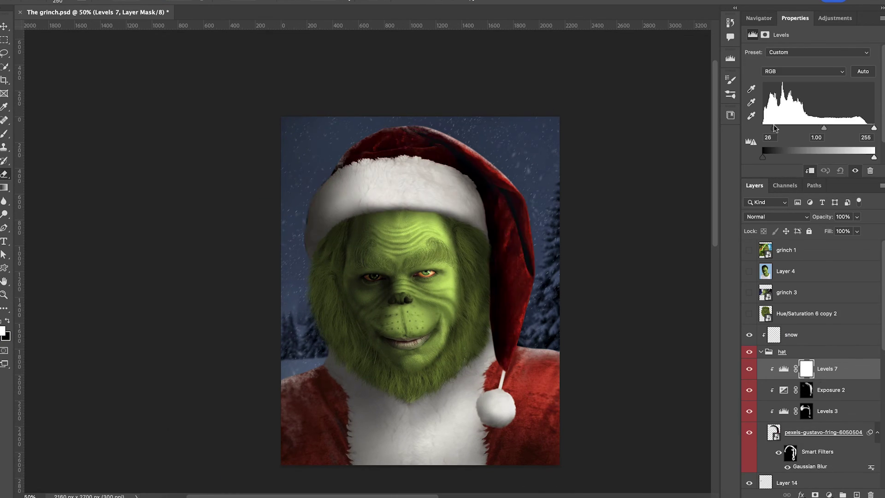
{"action": "left_click_drag", "start_coordinate": [777, 129], "coordinate": [766, 132]}
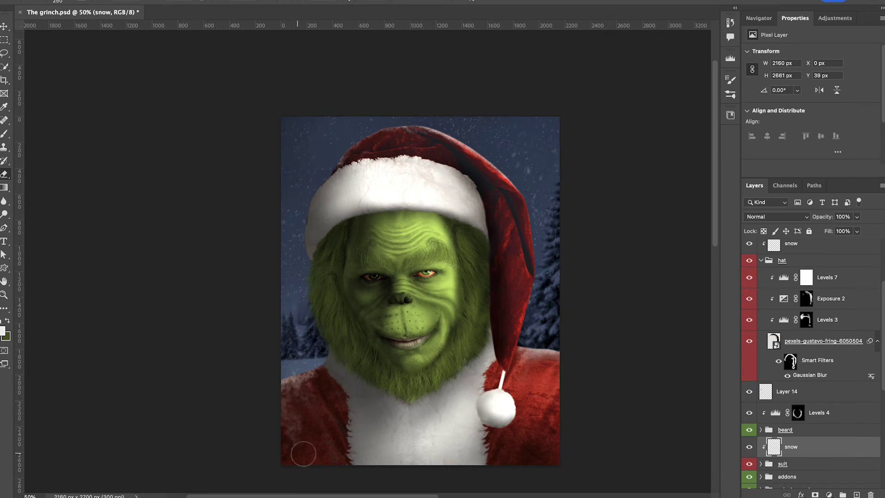